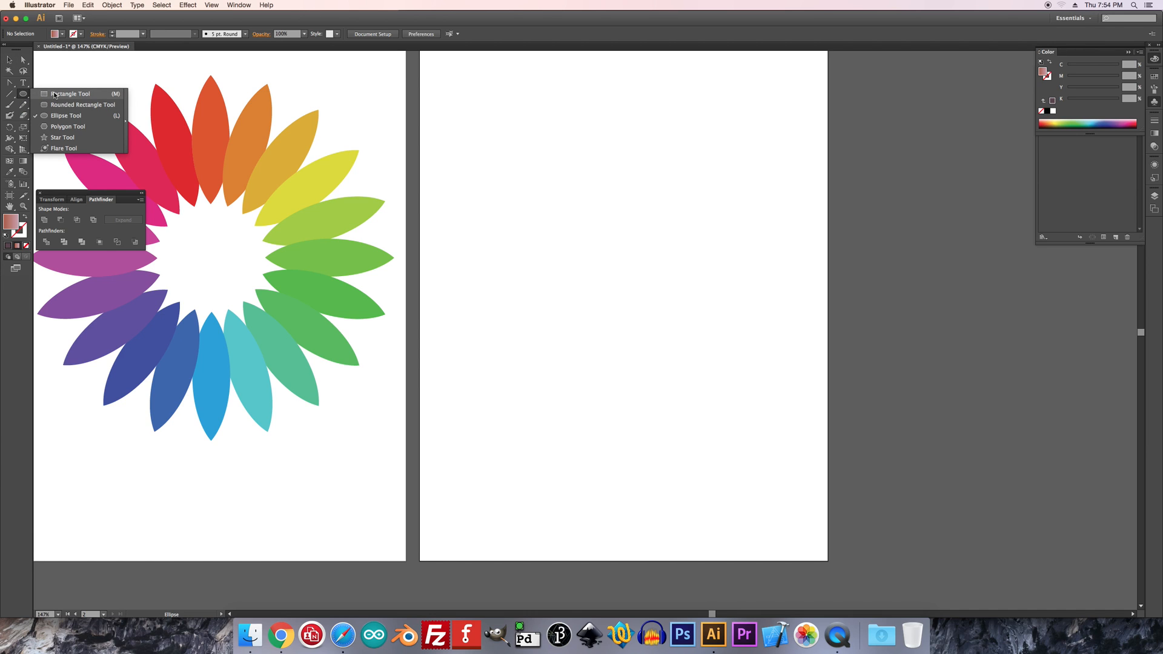
Draw a ten-sided polygon with a radius of 118.4633 pt in the upper part of the blank artboard
drag(54, 96, 62, 127)
drag(538, 137, 603, 190)
key(super+z)
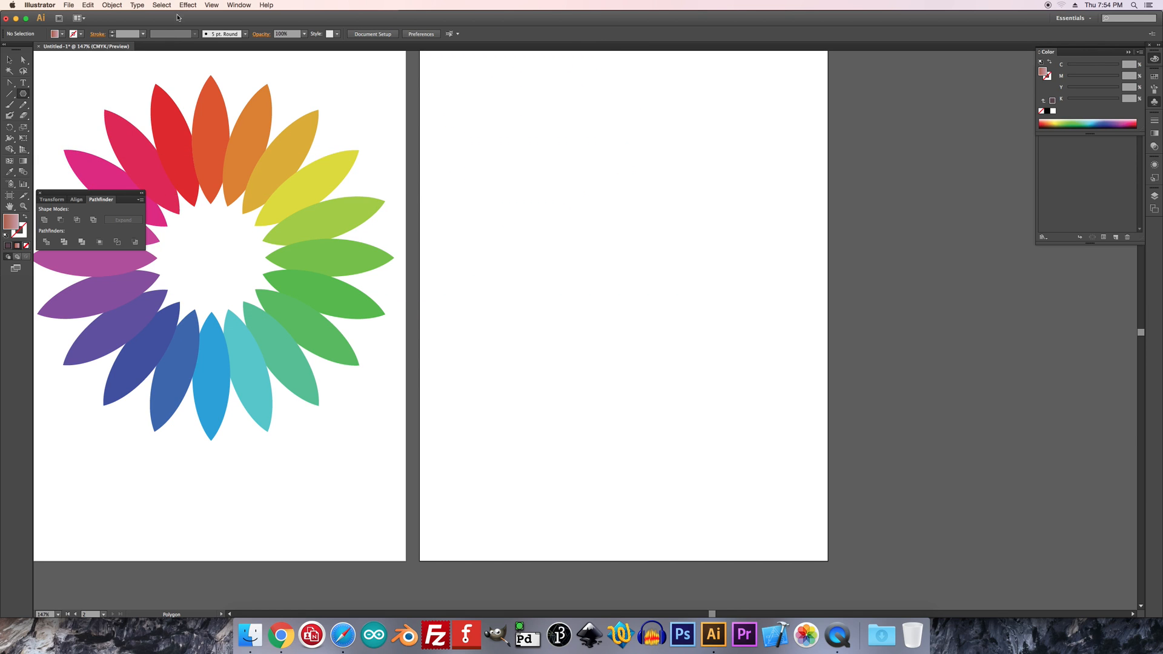
click(535, 145)
text(10)
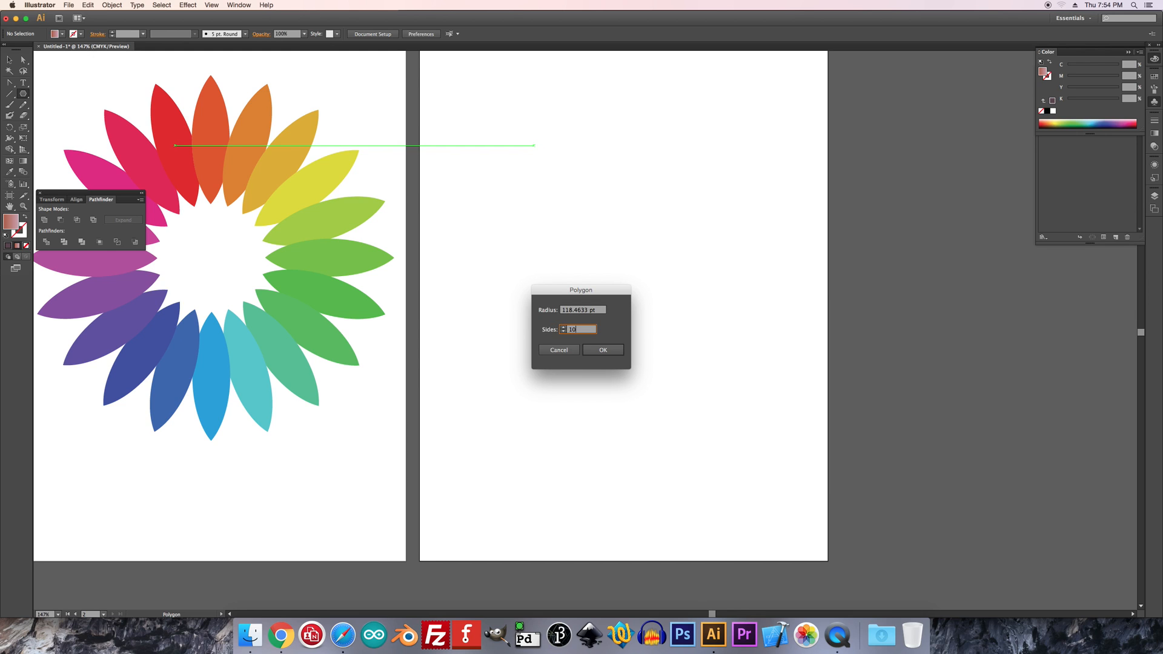
key(Return)
Move the polygon toward the artboard's middle and flatten it to about 61 pt high, keeping its width
click(9, 59)
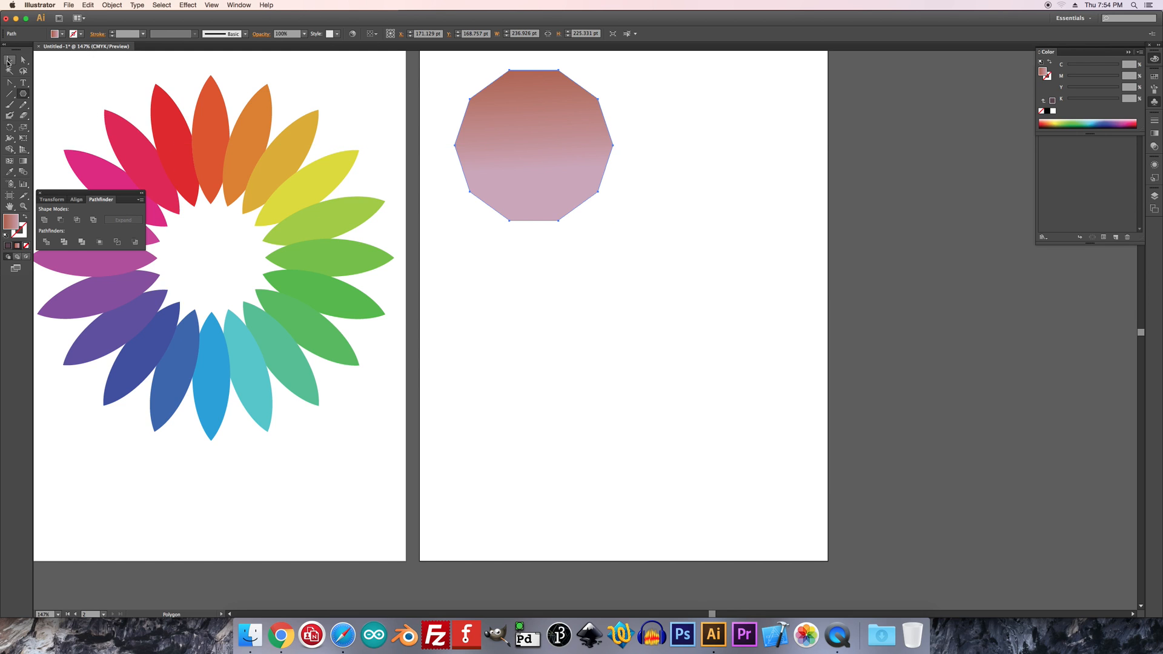
drag(566, 182, 636, 198)
drag(605, 87, 599, 180)
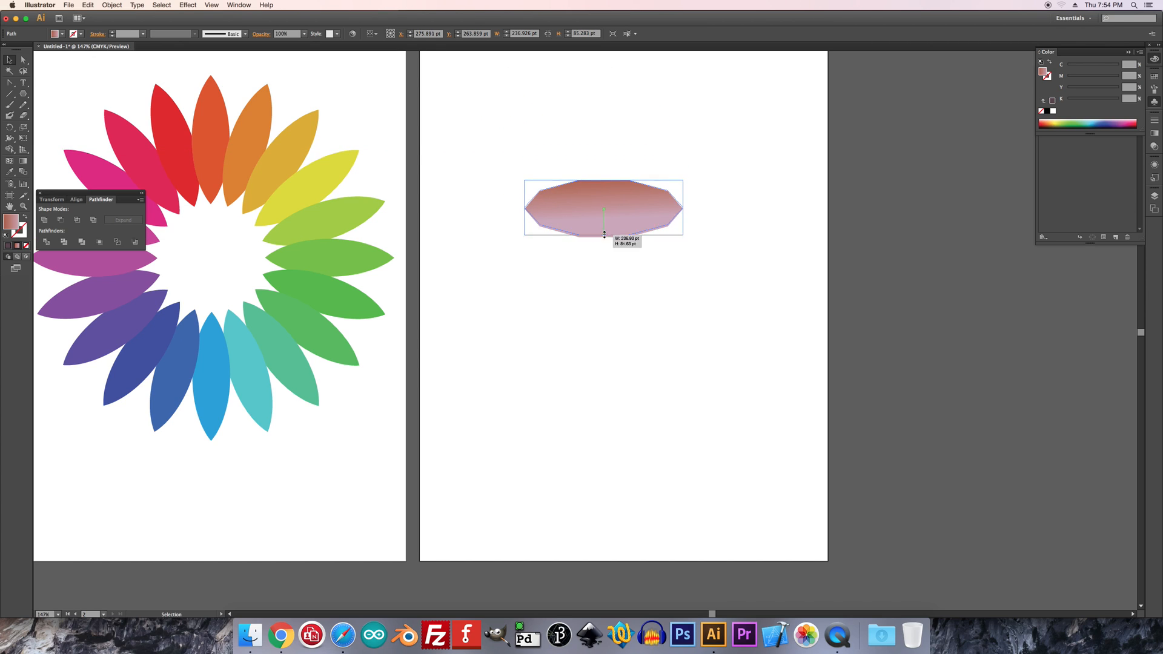
drag(604, 236, 604, 221)
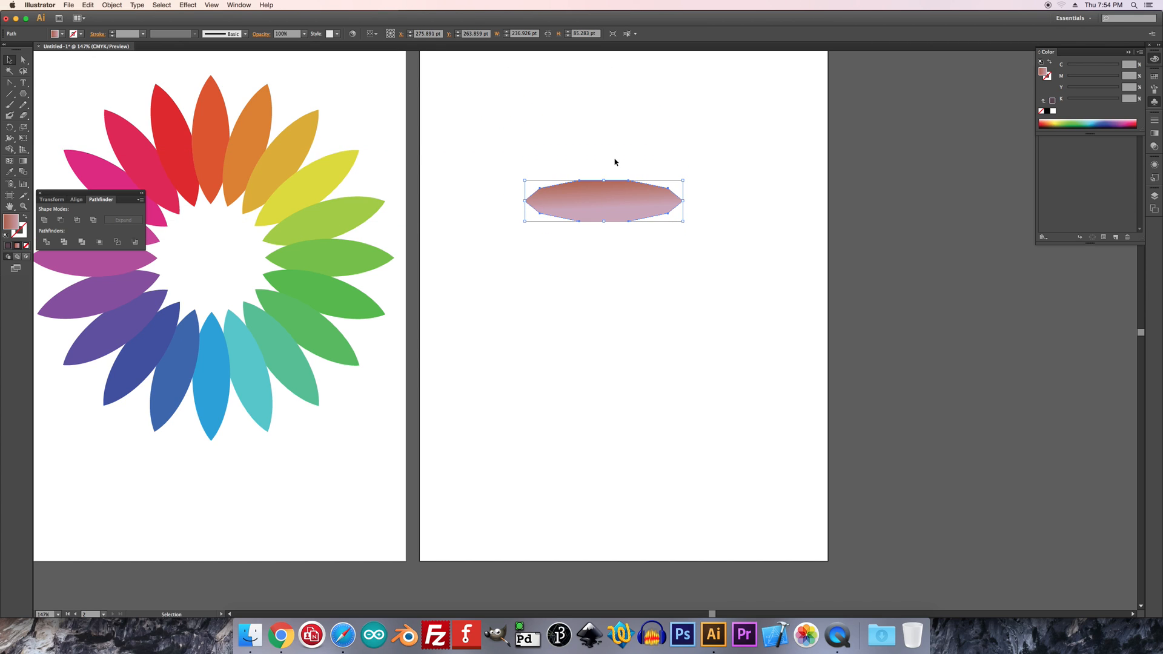
Replace the flattened polygon's gradient fill with a solid light blue
click(1089, 124)
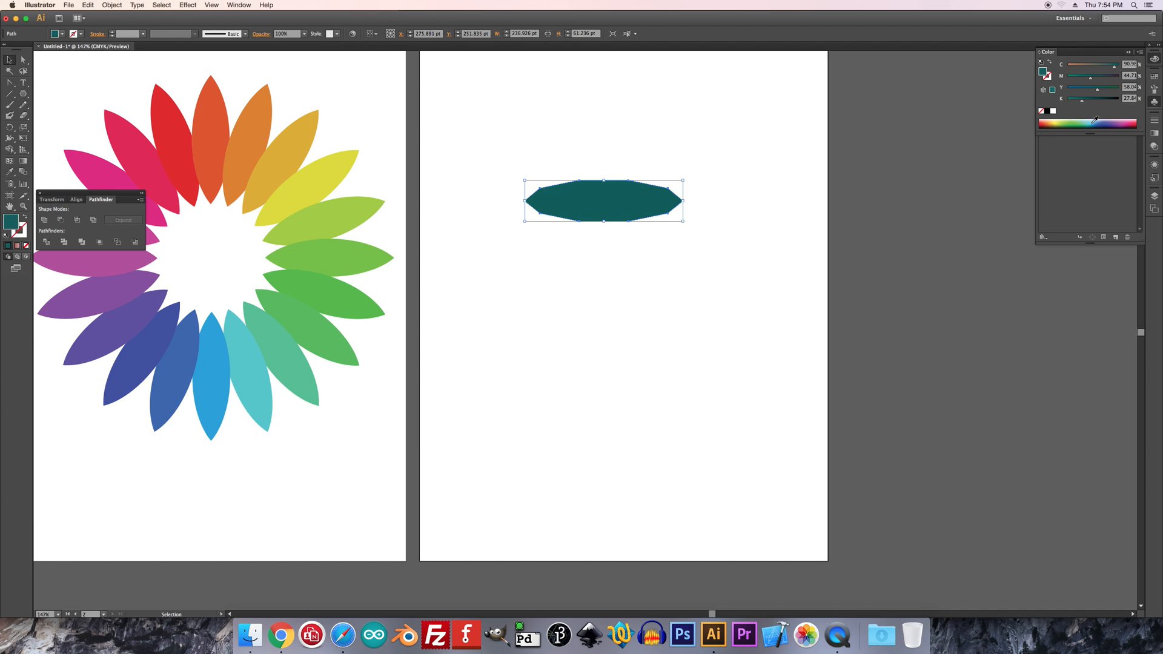
click(1113, 123)
click(637, 162)
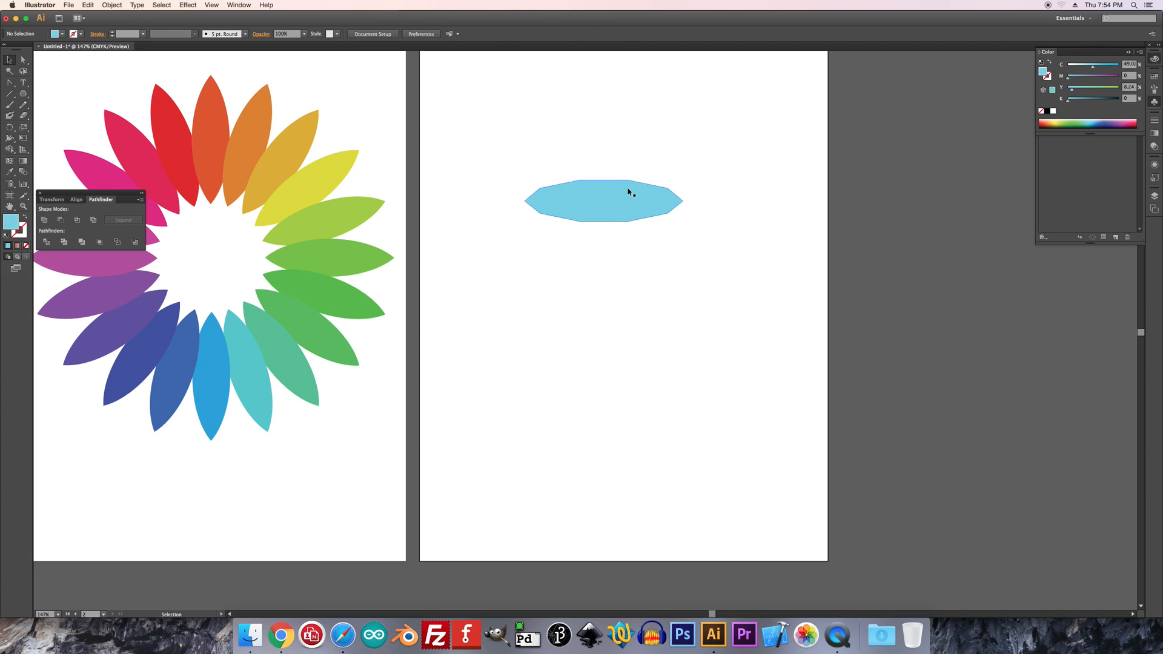
click(602, 208)
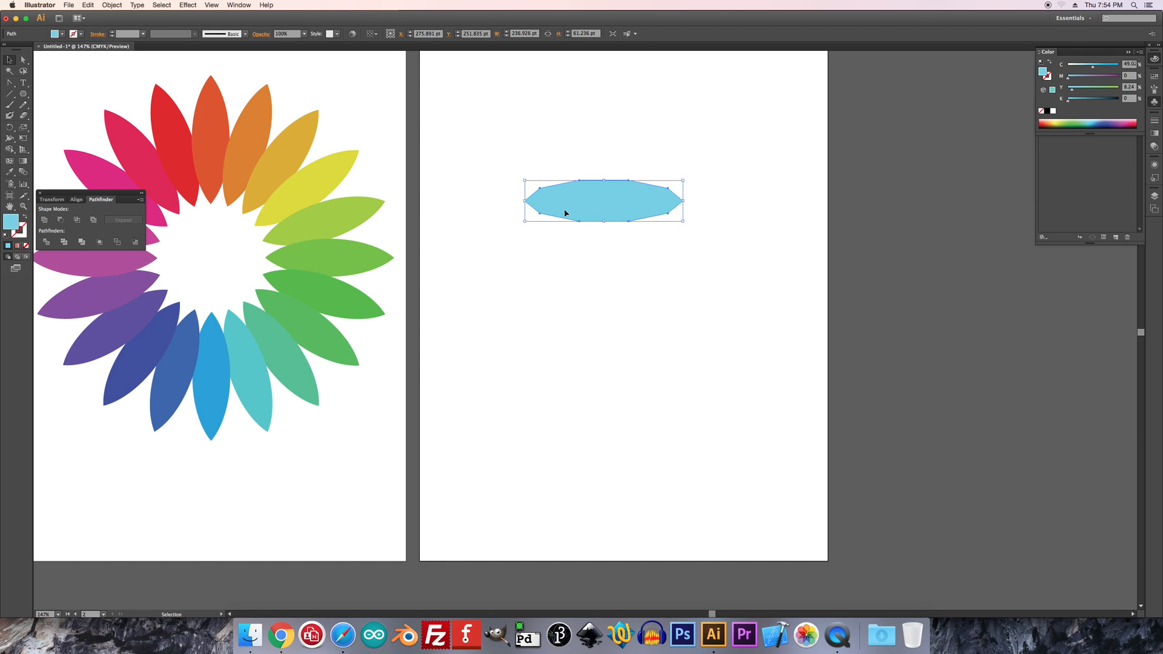
click(558, 125)
Draw three nested full-height rectangles below the polygon, about 231, 149 and 77 pt wide and about 215 pt high
drag(23, 95, 60, 94)
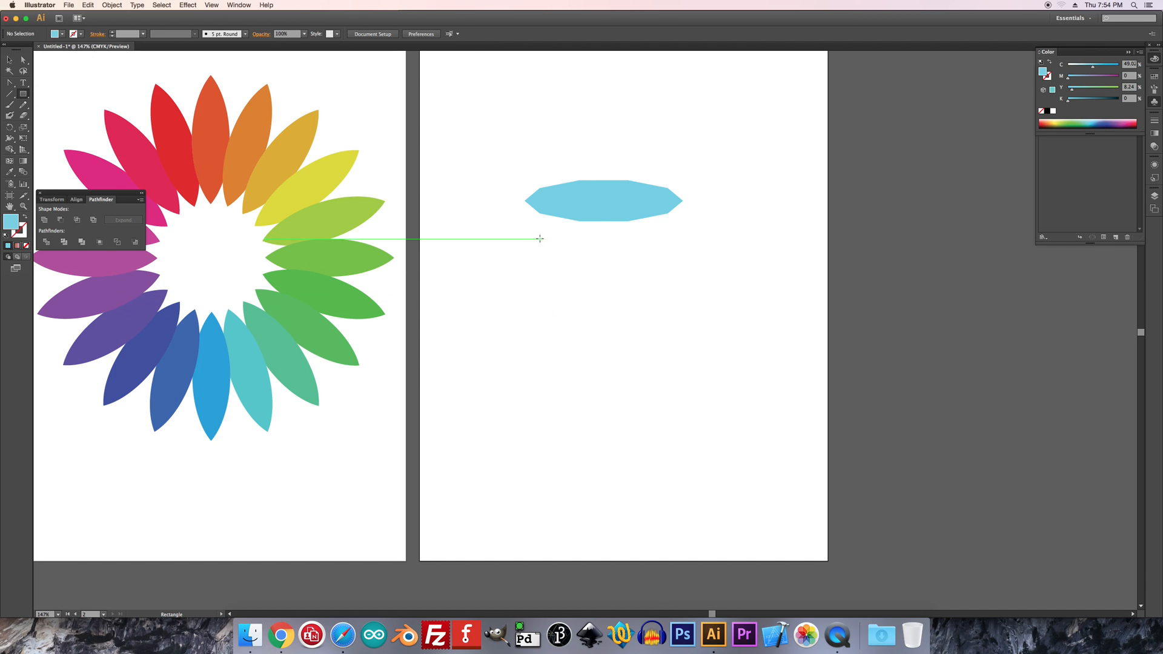
drag(524, 239, 679, 382)
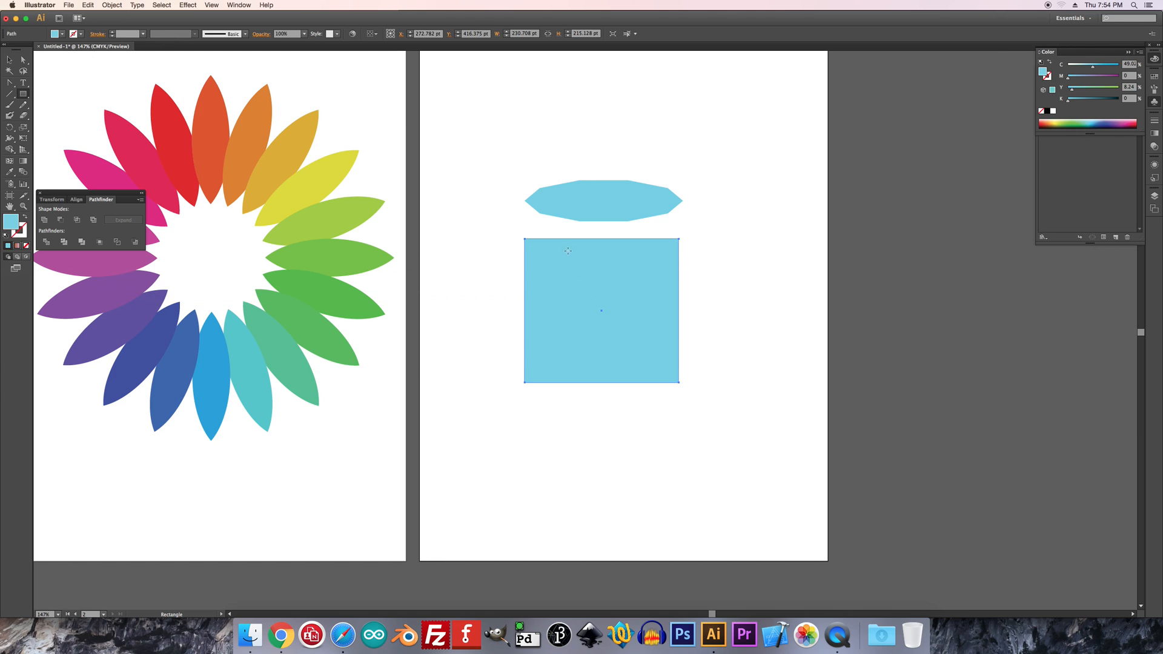
drag(548, 239, 649, 382)
drag(575, 238, 625, 382)
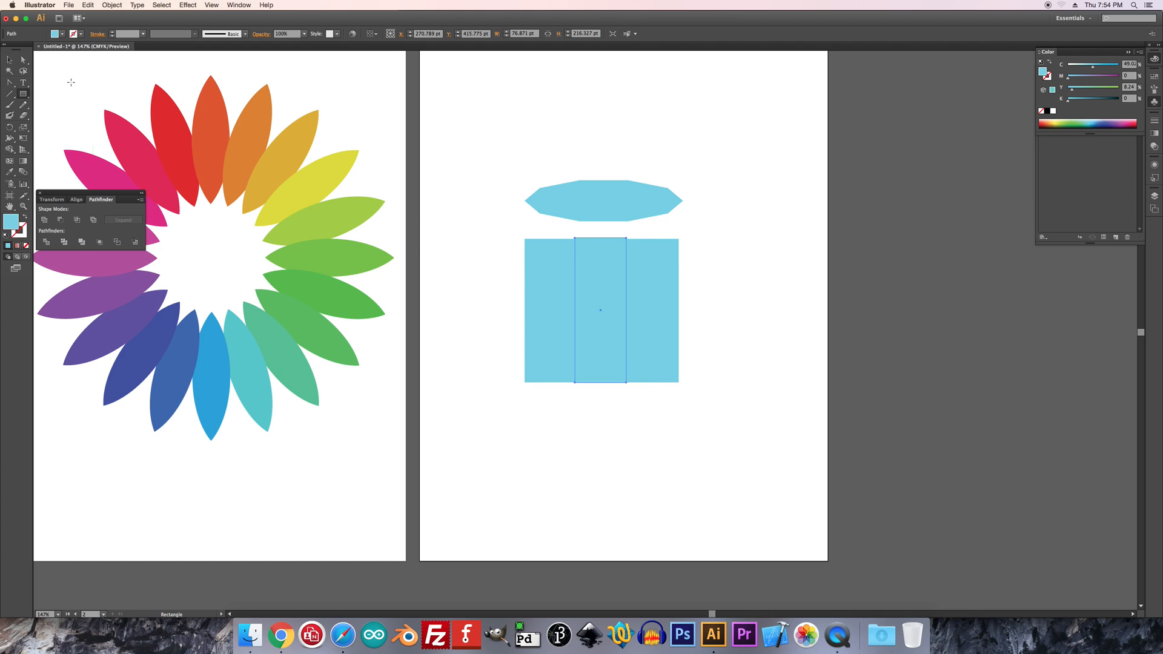
Switch the color sliders to HSB and darken the widest rectangle's fill to 74% brightness
click(11, 60)
click(537, 293)
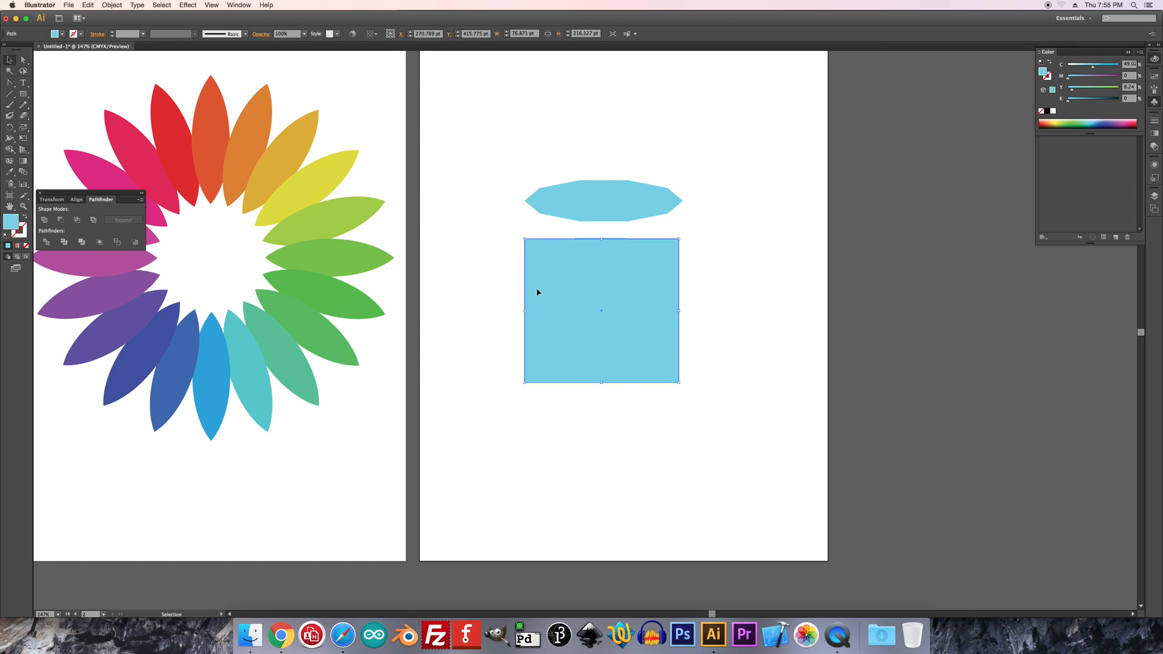
click(1142, 62)
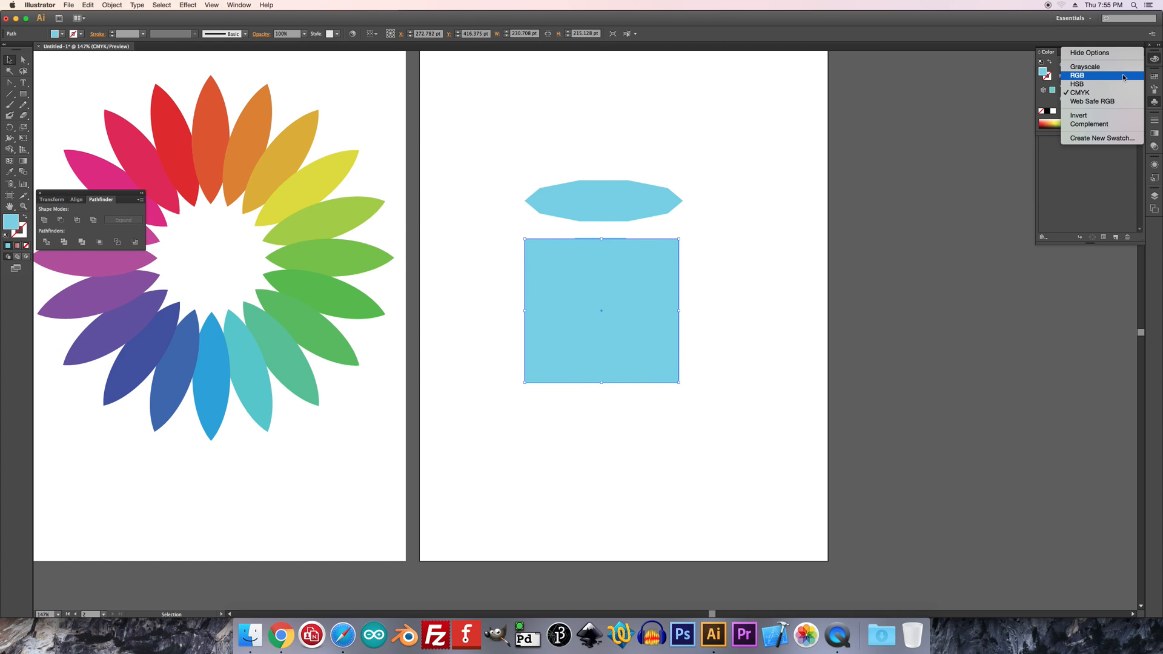
click(1100, 86)
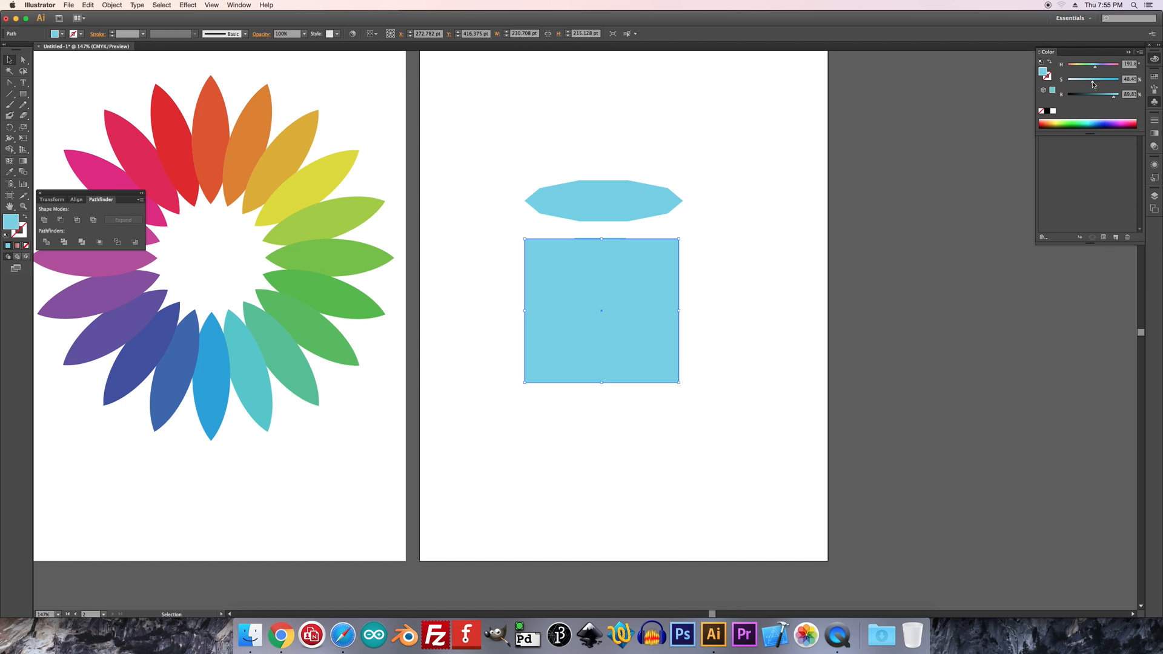
drag(1115, 100, 1107, 99)
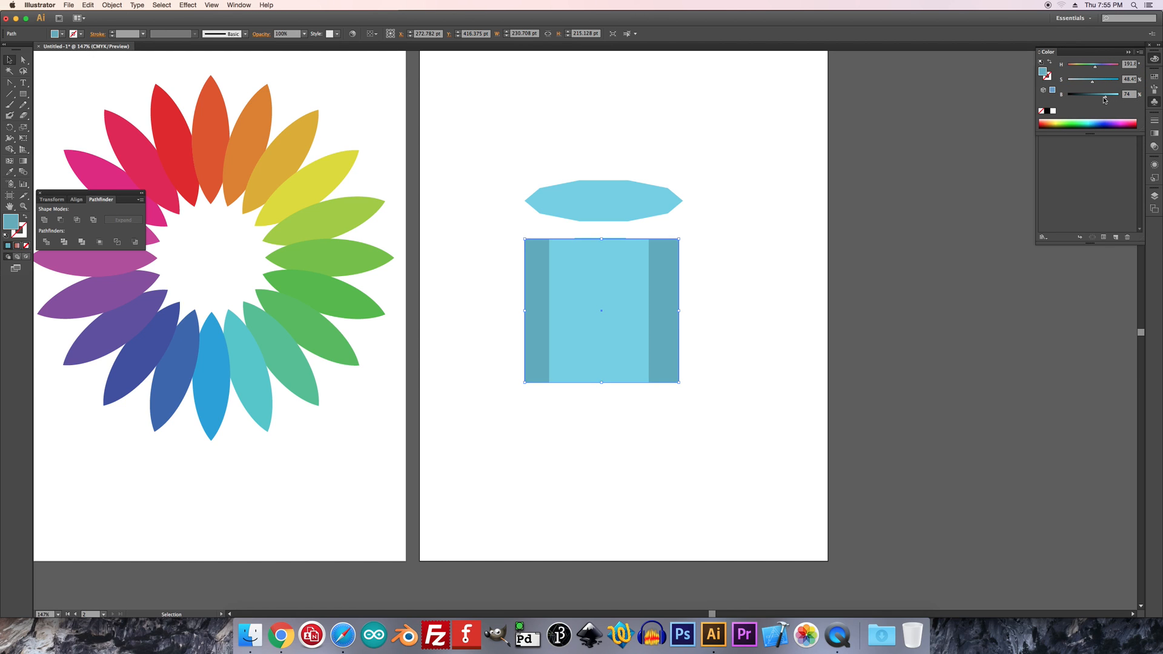
Mute the middle-width rectangle's fill to about 37% saturation and 83% brightness
click(563, 294)
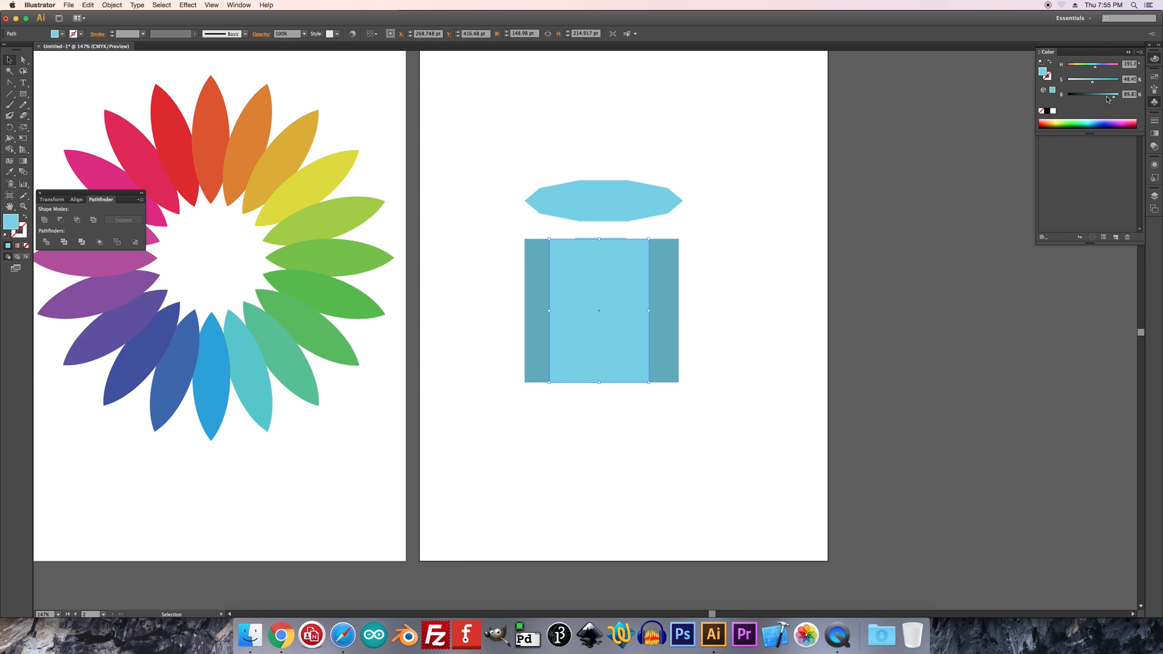
drag(1115, 100, 1088, 85)
click(705, 247)
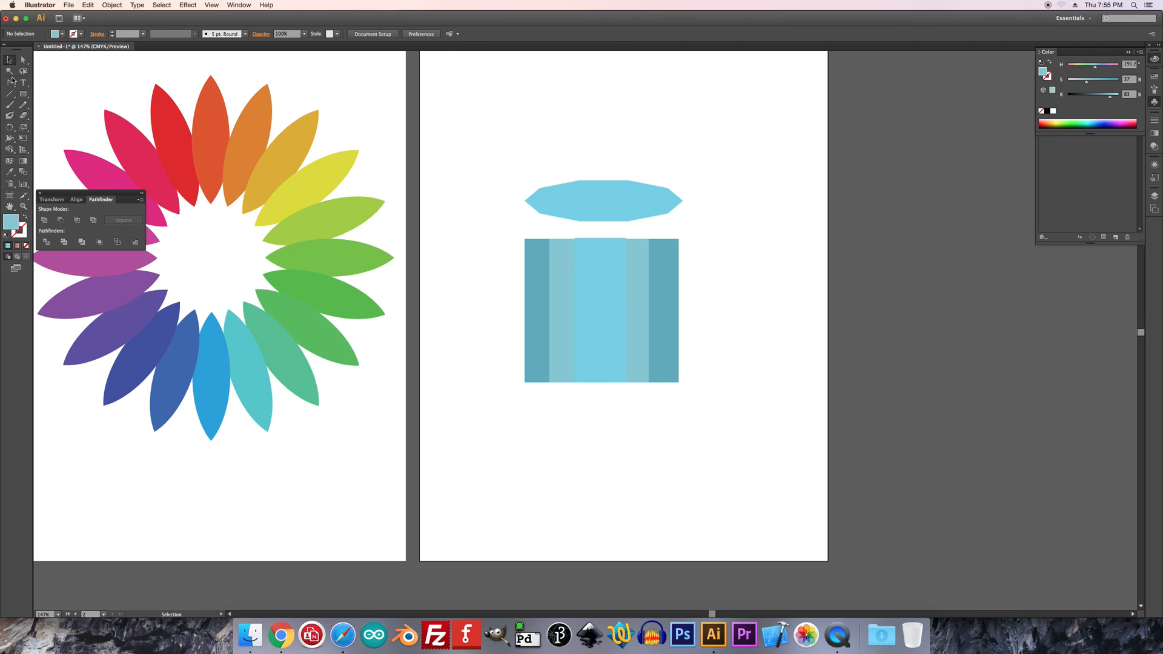
Align the three rectangles on their horizontal and vertical centers
click(24, 60)
click(525, 240)
drag(504, 229, 699, 411)
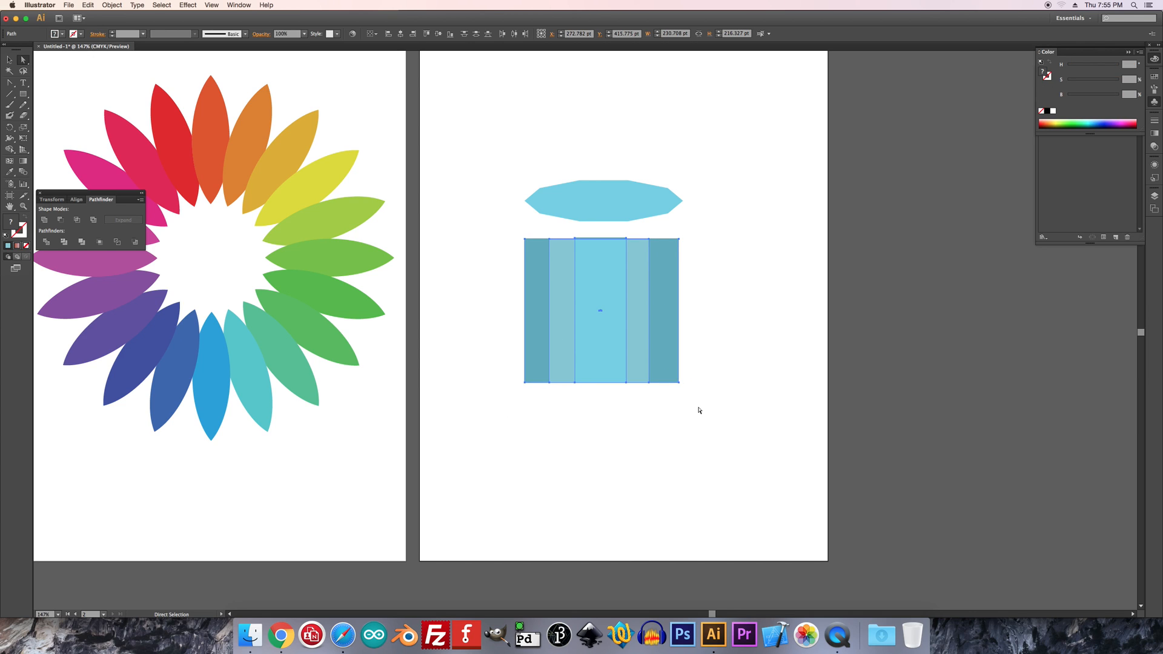
click(401, 34)
click(439, 35)
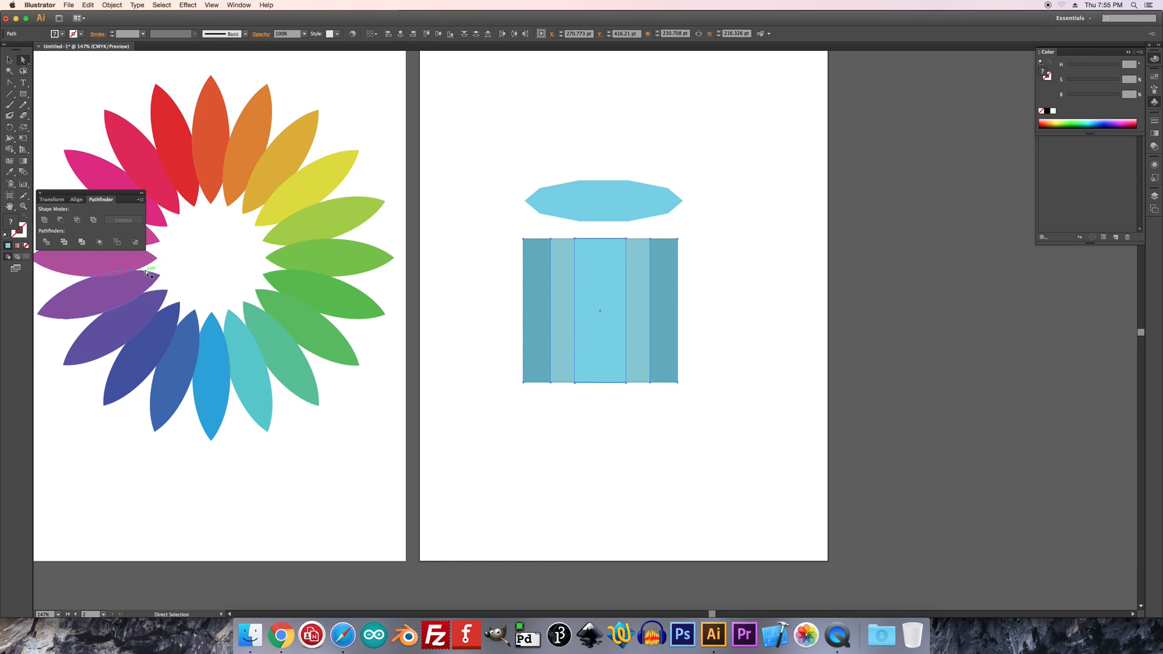
Try to divide the rectangles and pull the outer strip's upper corner up to the polygon's edge, undoing the edits
click(47, 244)
click(501, 321)
click(524, 309)
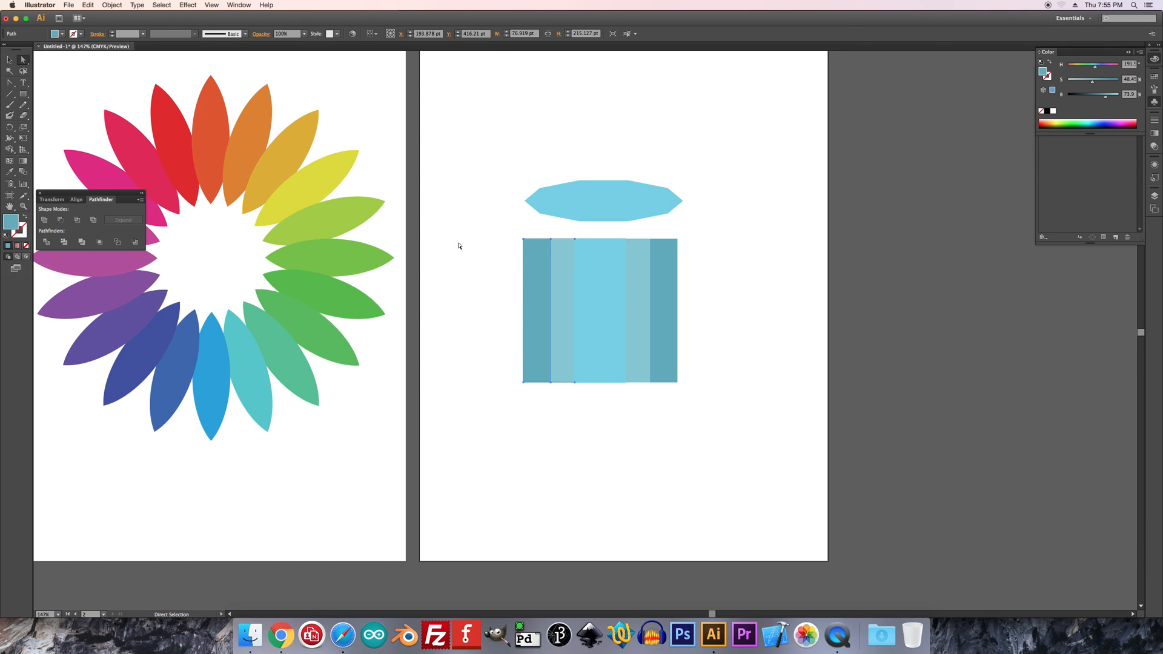
drag(524, 239, 524, 214)
key(super+z)
click(516, 256)
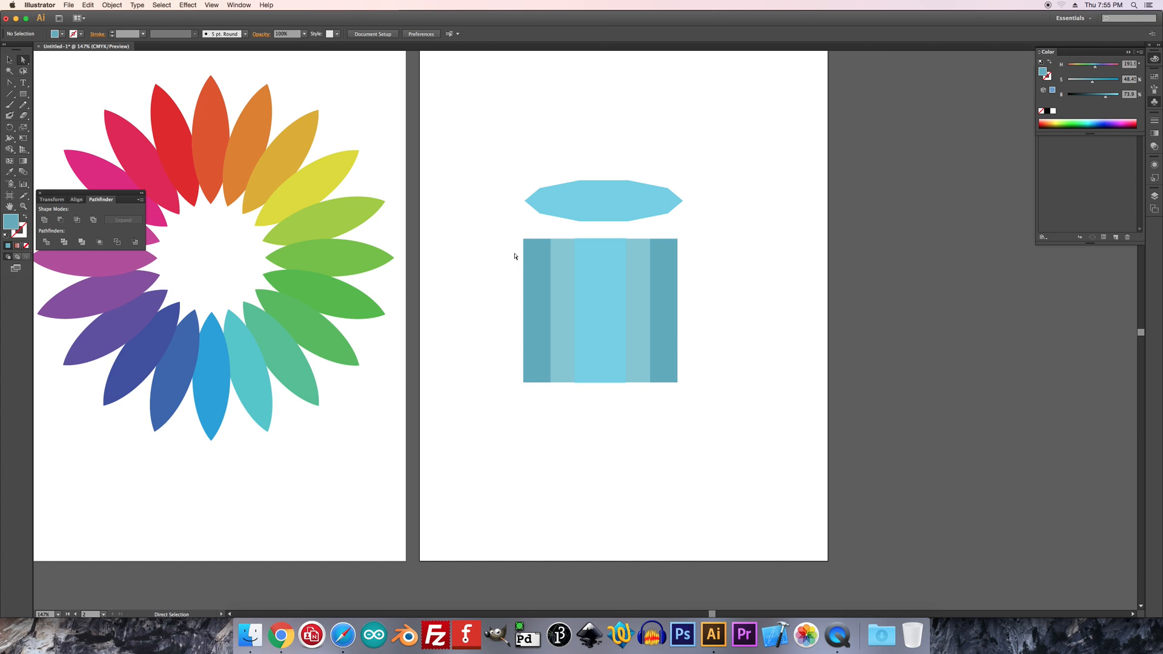
drag(524, 241, 525, 201)
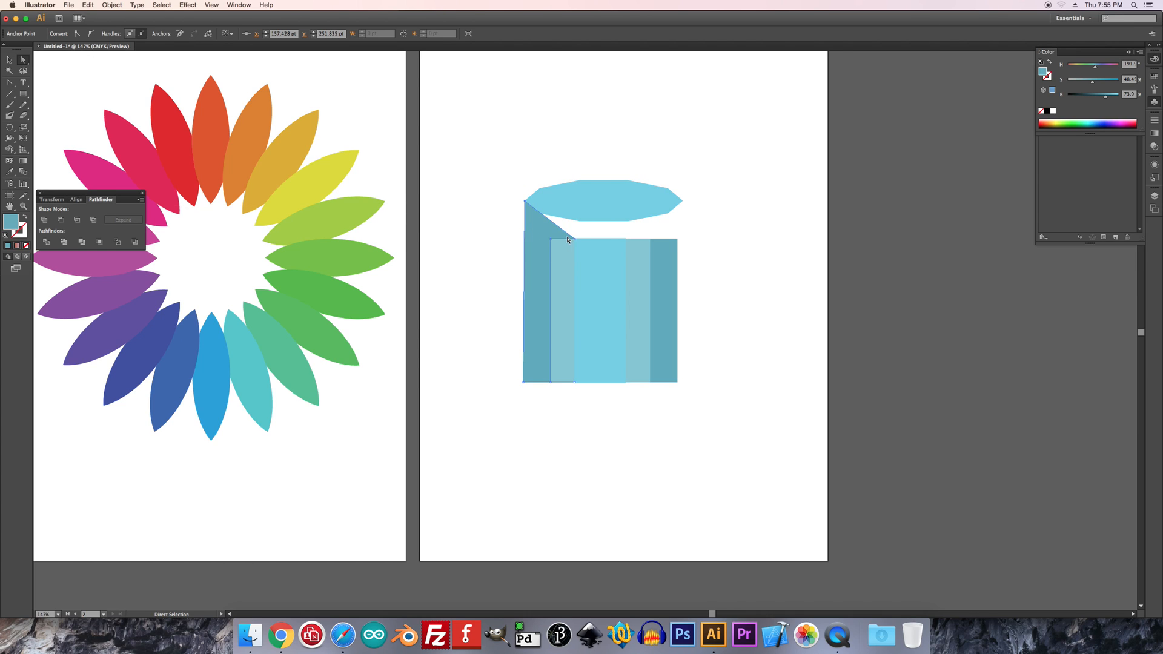
key(super+z)
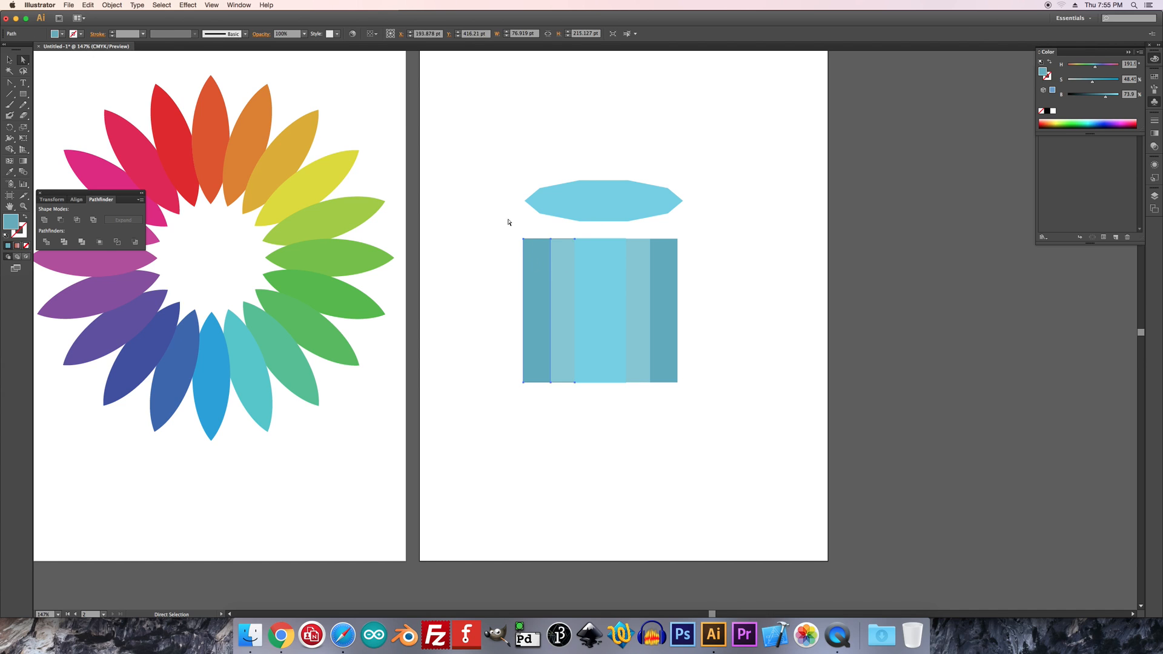
drag(532, 265, 467, 264)
key(super+z)
Align all three rectangles on their vertical centers again
key(v)
key(super+equal)
key(super+equal)
key(super+equal)
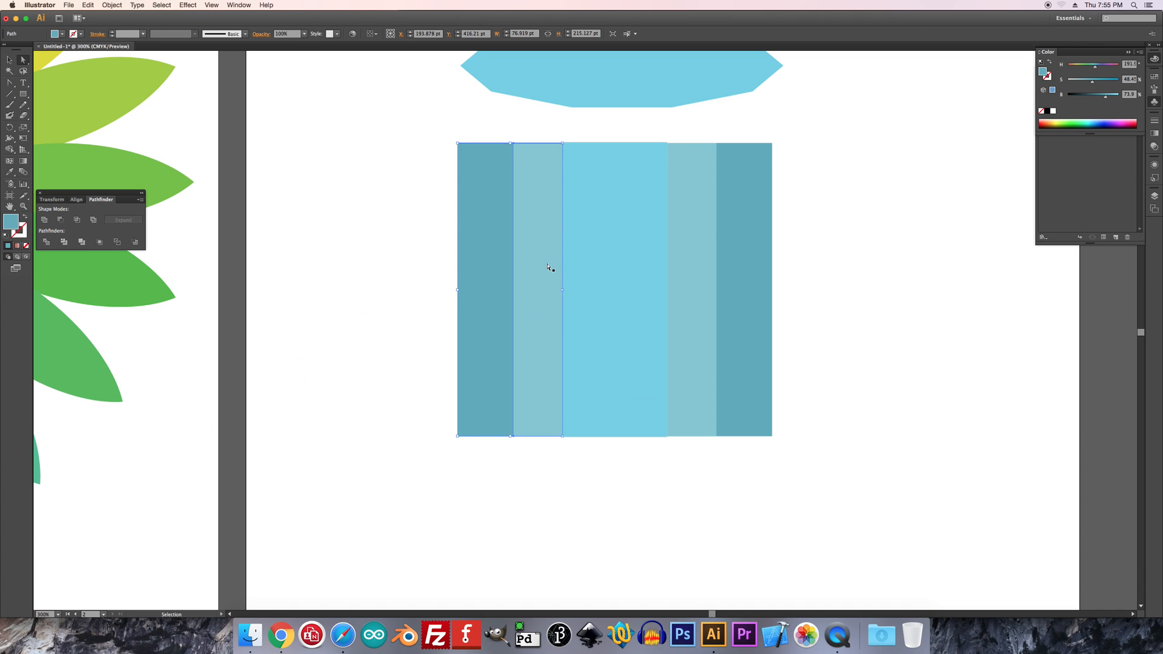
key(v)
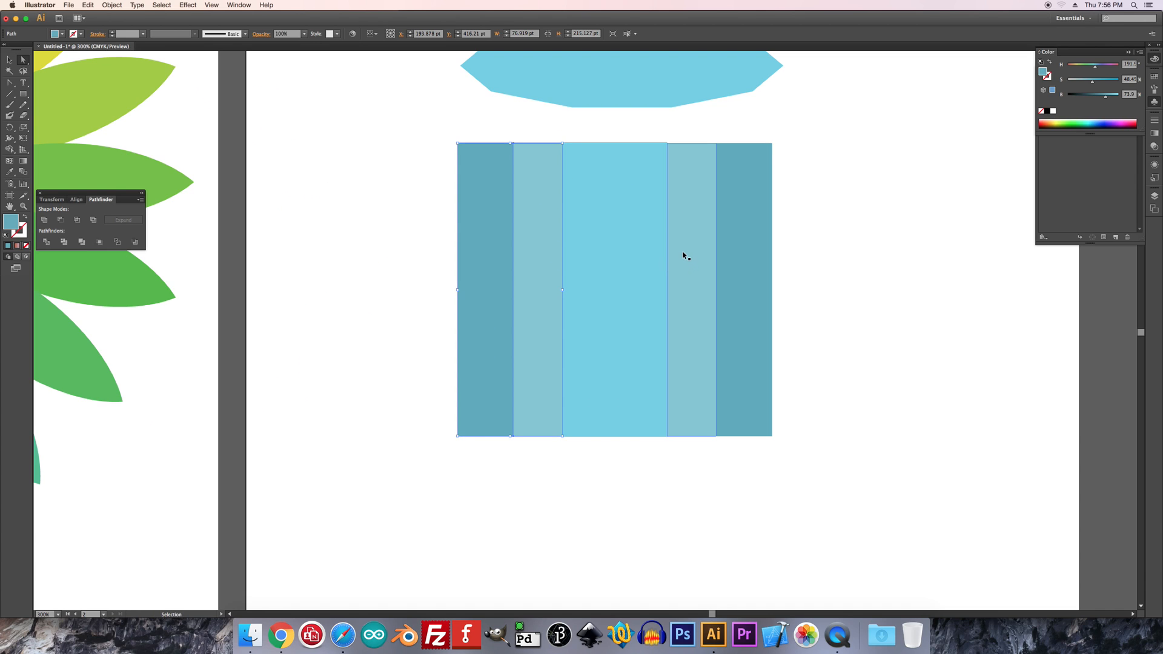
shift+click(683, 254)
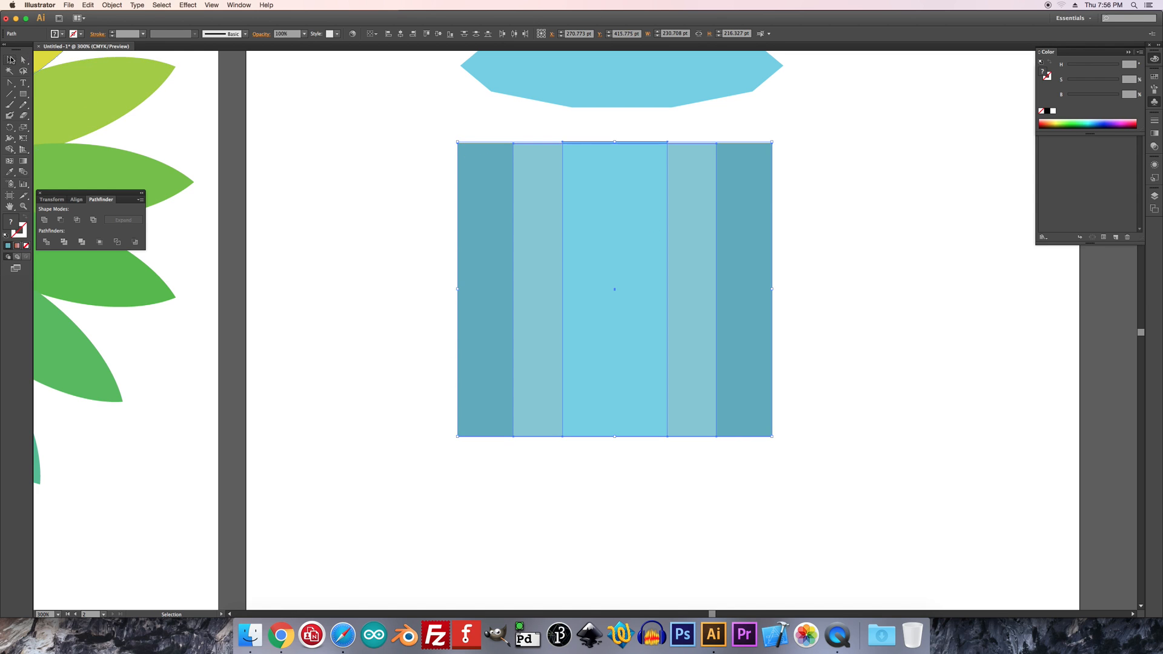
click(432, 205)
drag(429, 149, 791, 420)
click(438, 35)
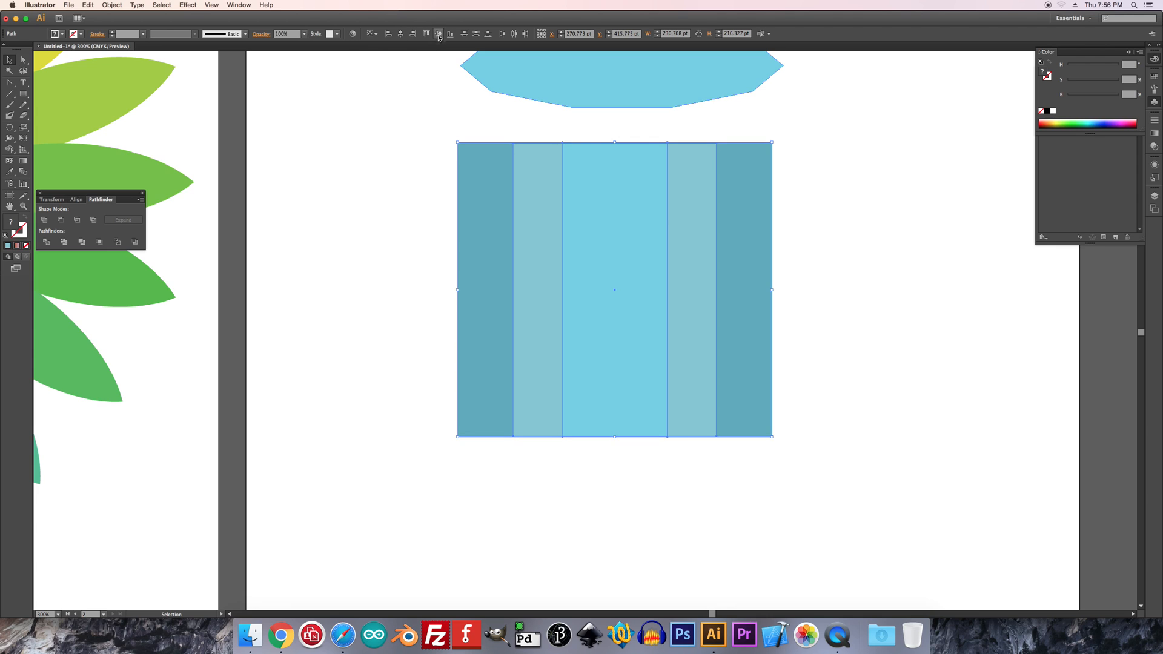
Delete the two inner rectangles, keeping only the widest dark blue one
click(421, 138)
click(535, 232)
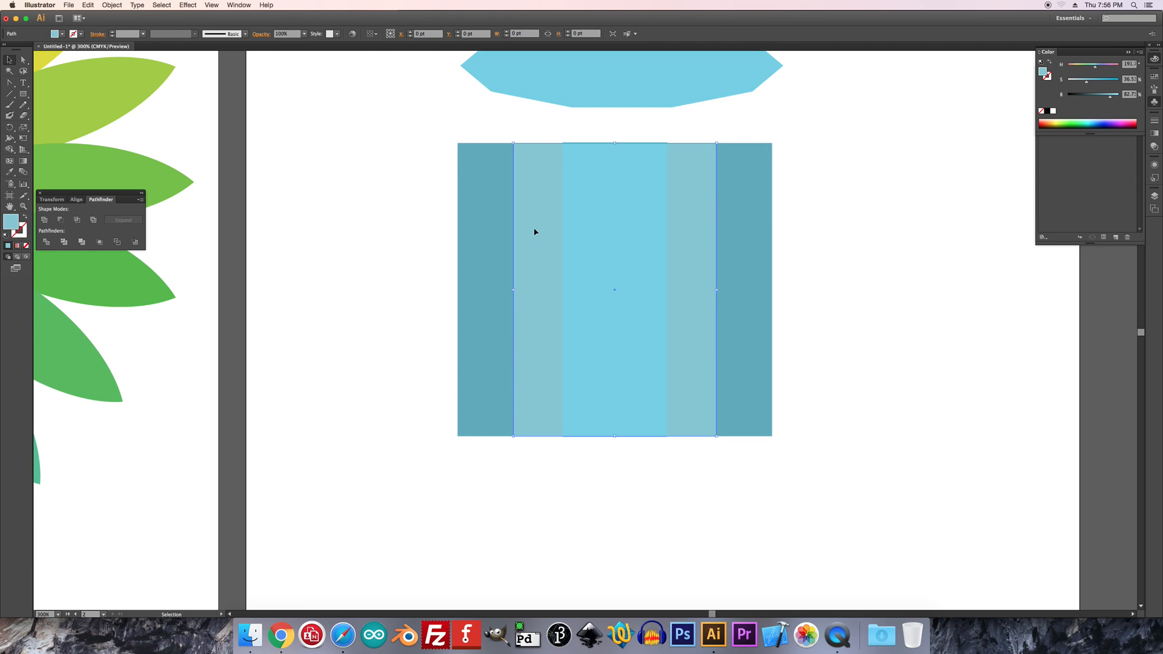
key(Delete)
click(607, 258)
key(Delete)
Layer two progressively narrower copies over the remaining rectangle, the first about 97 pt wide, filled with a less saturated blue
click(572, 271)
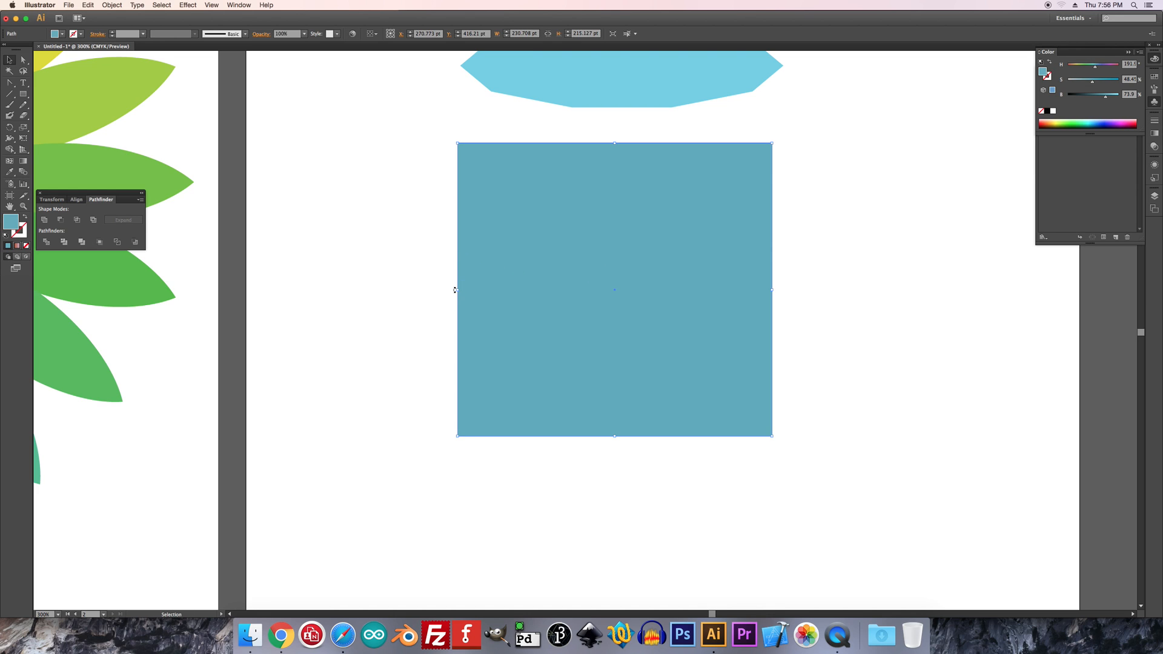
drag(459, 291, 587, 295)
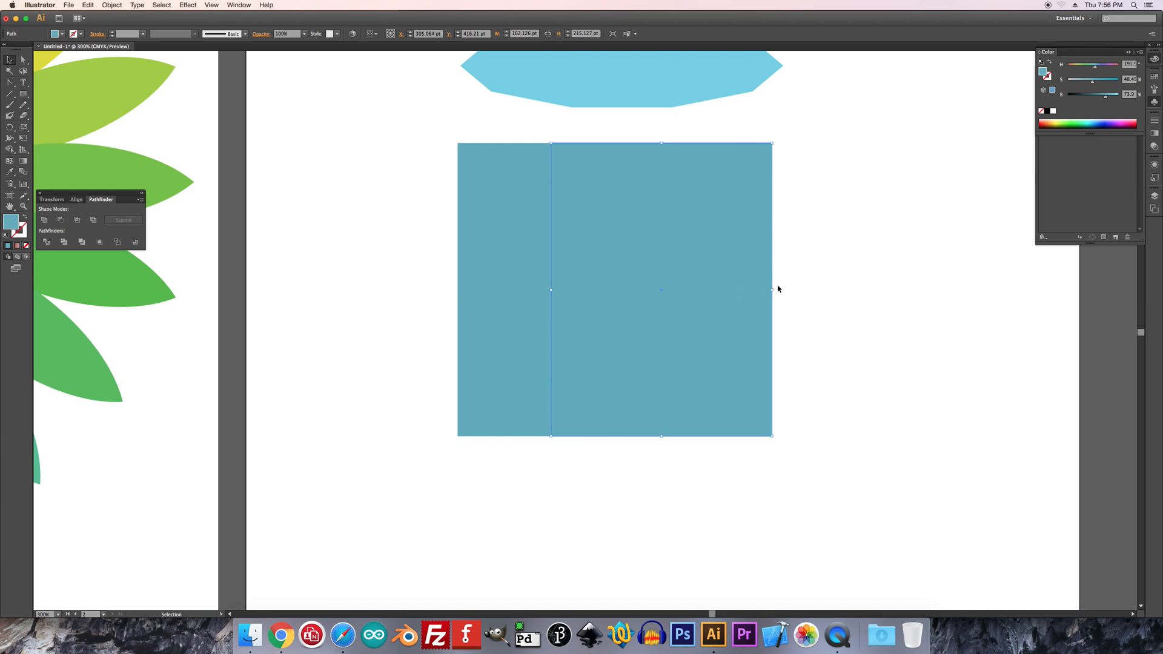
drag(772, 292, 684, 291)
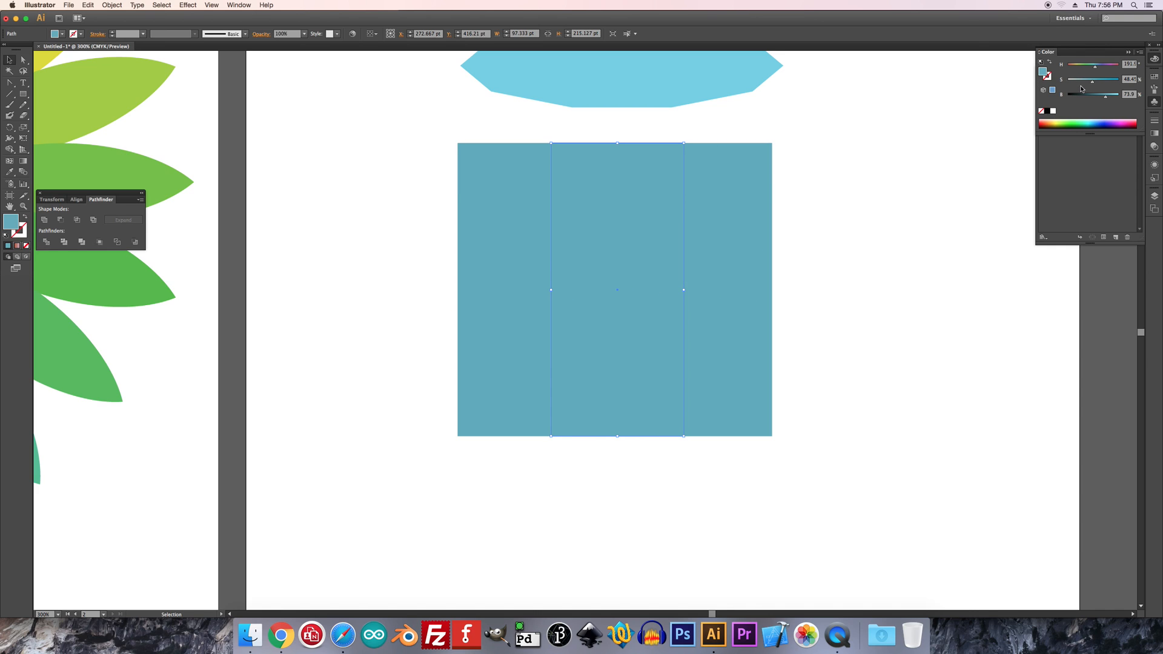
key(a)
key(v)
drag(551, 292, 574, 289)
drag(685, 291, 640, 291)
Align the three layered rectangles on their horizontal centers and split them with the Pathfinder Divide operation
drag(411, 164, 826, 428)
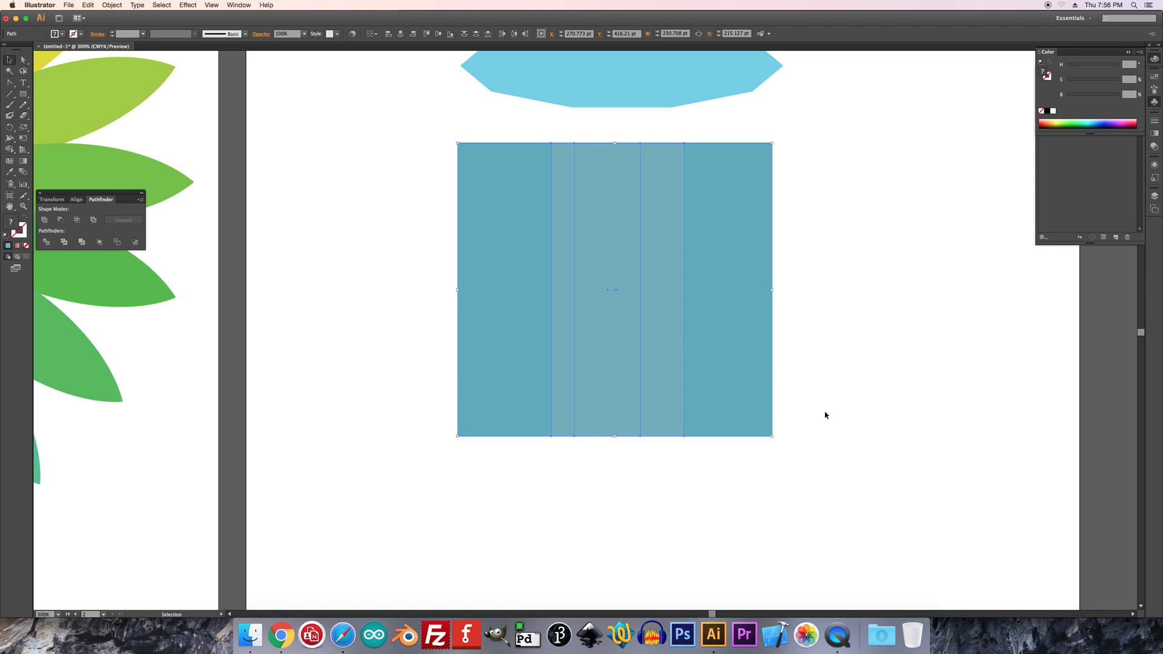
click(401, 34)
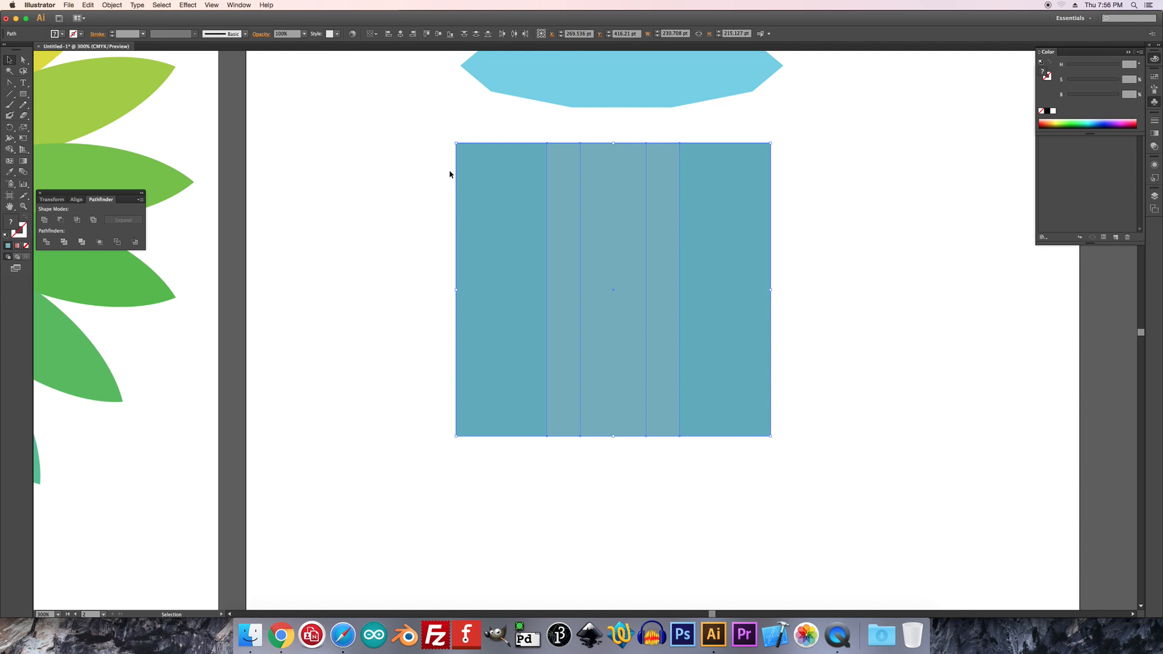
click(51, 241)
click(423, 133)
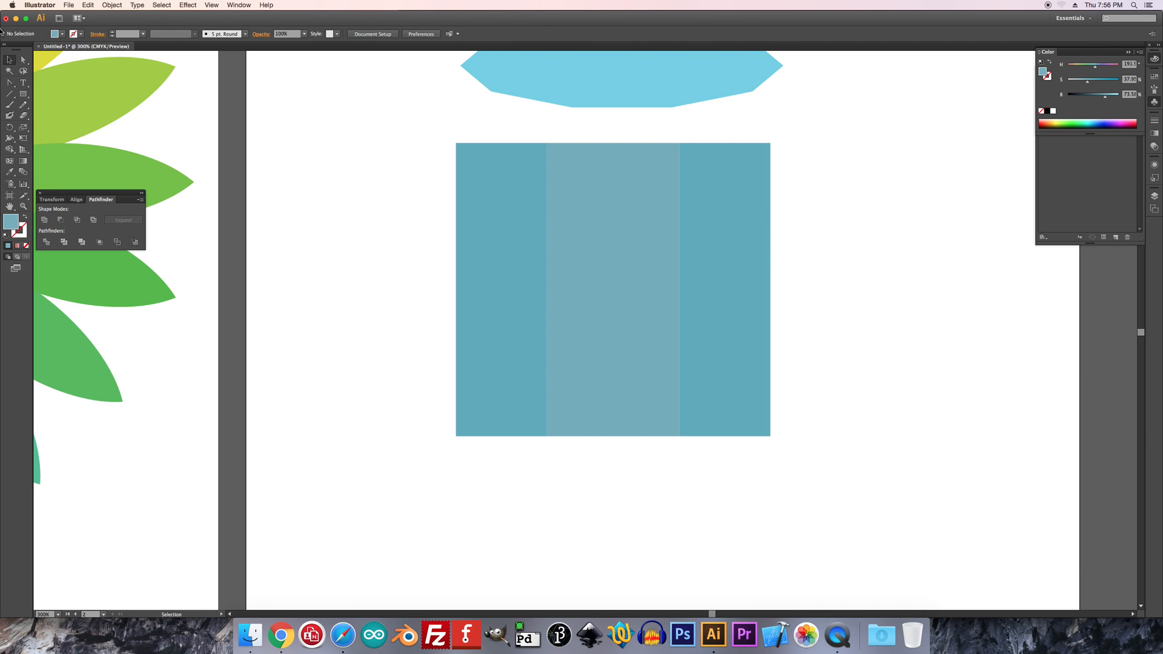
Snap the top corners of the two left side faces onto the polygon's lower-left corners
click(23, 59)
drag(457, 144, 460, 65)
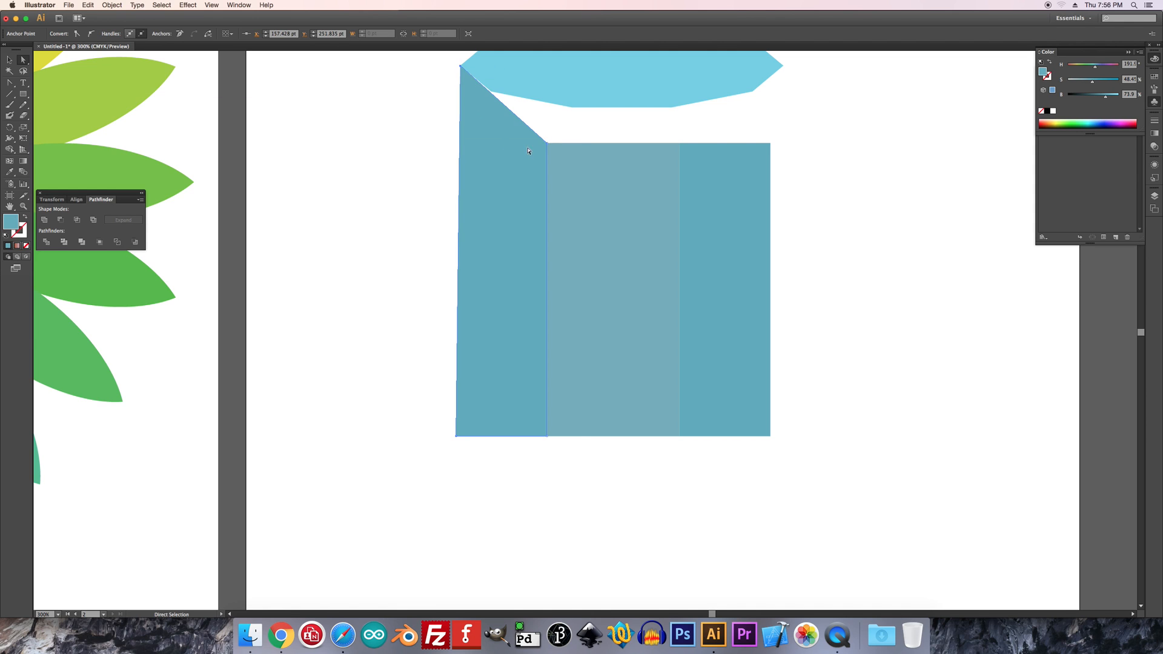
drag(547, 143, 492, 93)
drag(547, 143, 491, 93)
drag(581, 144, 572, 107)
Lighten the center face to about 84% brightness and snap its top corners onto the polygon's bottom edge
click(624, 186)
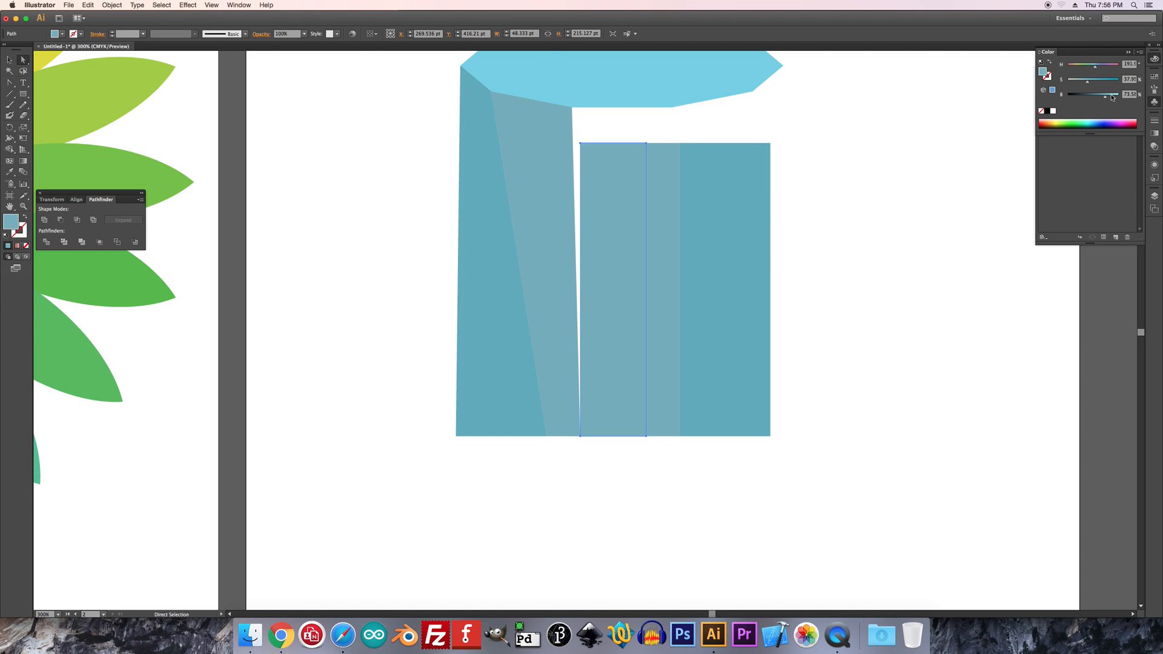
drag(1107, 97, 1112, 97)
drag(582, 144, 573, 110)
key(super+z)
click(581, 140)
drag(645, 144, 671, 108)
Snap the top corners of the two right side faces onto the polygon's lower-right corners
click(648, 146)
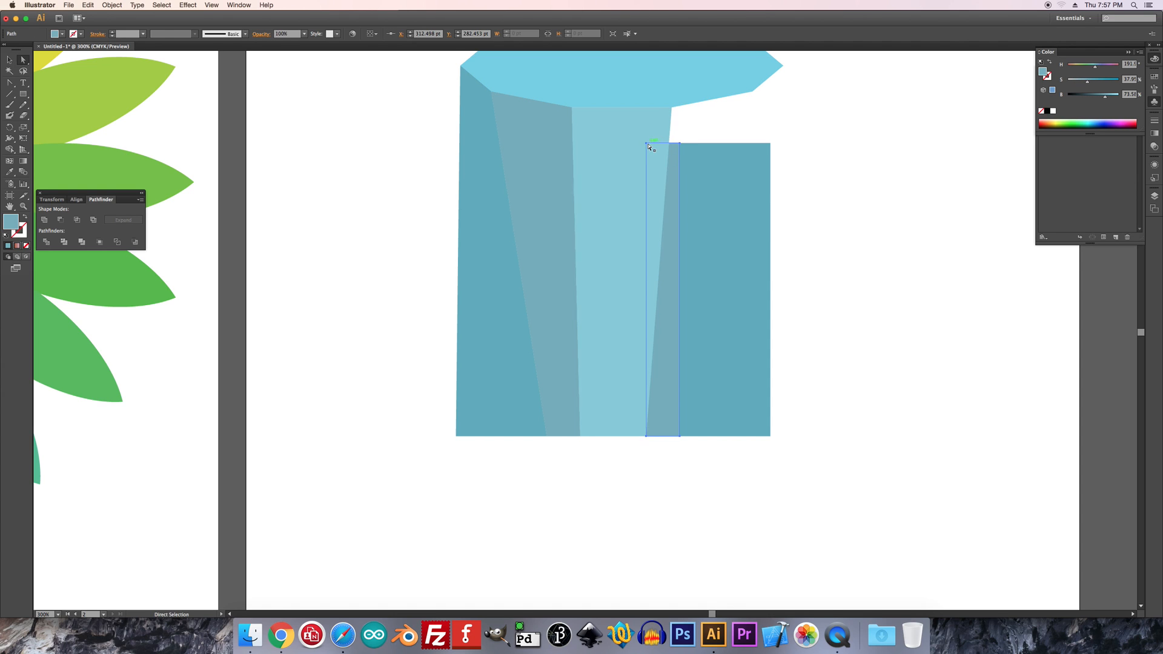
drag(646, 146, 752, 91)
click(737, 197)
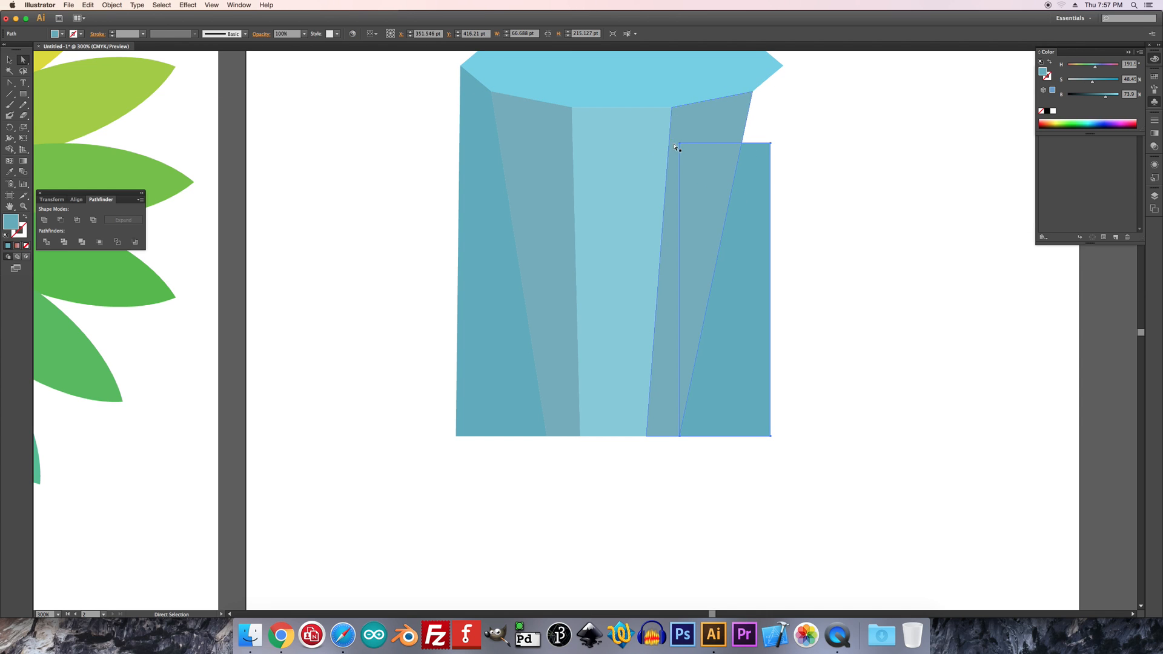
click(680, 144)
drag(680, 145, 753, 91)
drag(772, 145, 784, 66)
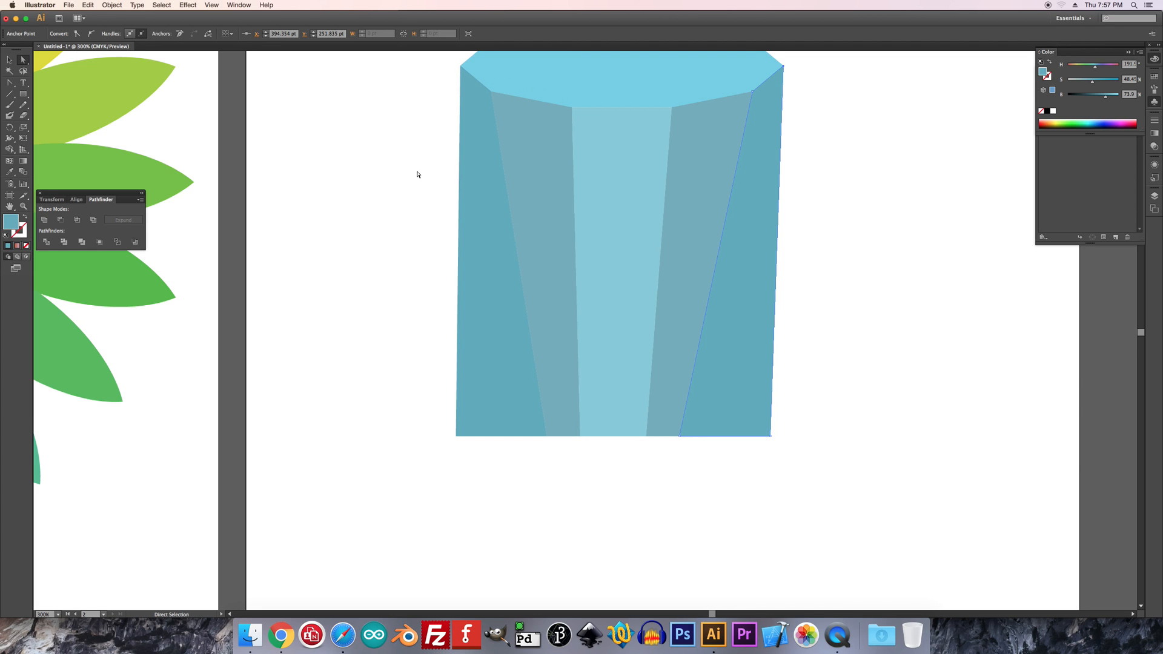
Place a copy of the top polygon lower down behind the side faces and widen it to about 305 pt
click(630, 91)
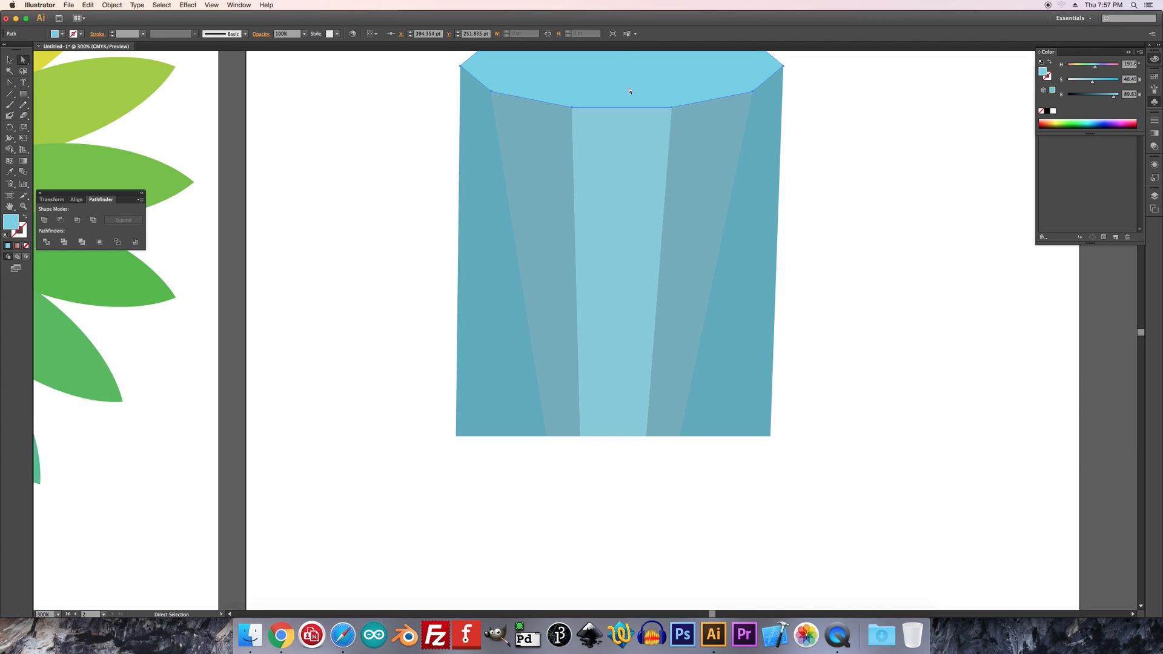
drag(630, 91, 619, 245)
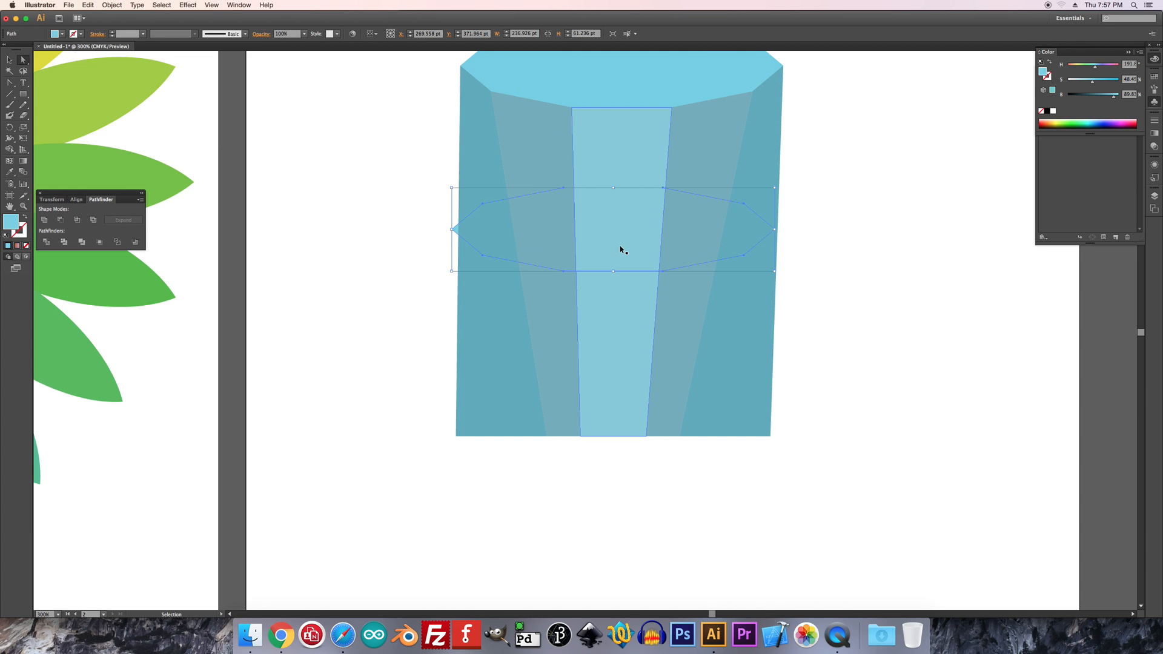
key(super+t)
key(v)
drag(774, 230, 833, 230)
drag(452, 229, 417, 229)
click(380, 237)
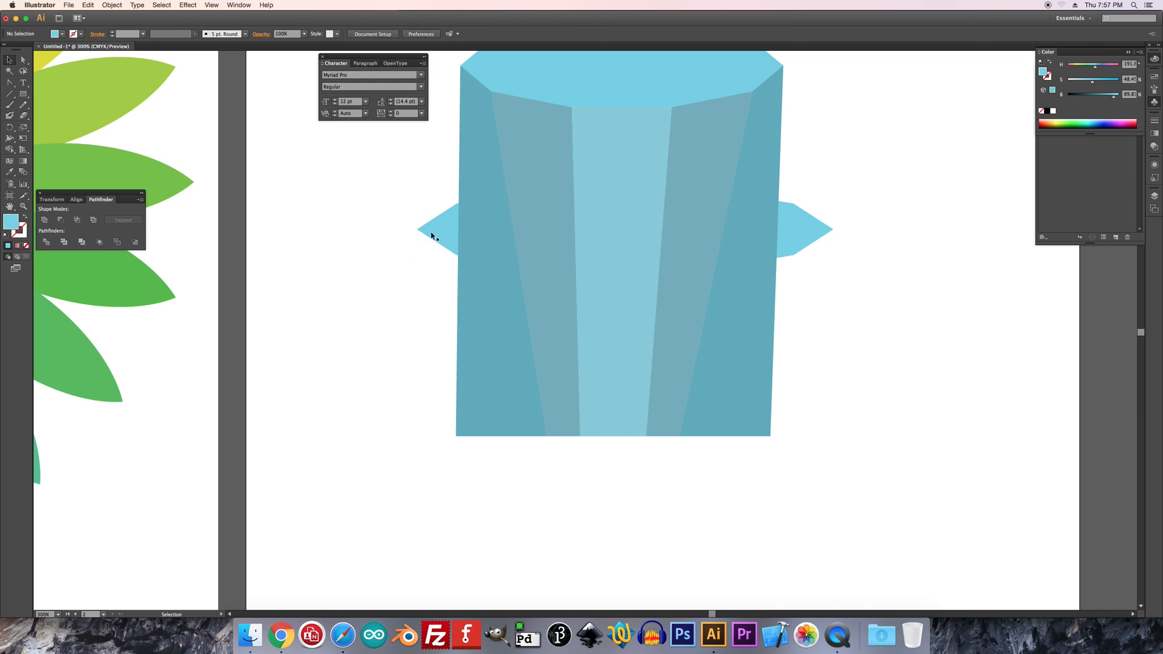
Snap the bottom corners of the leftmost face onto the lower polygon's left corners
click(23, 59)
drag(456, 436, 418, 229)
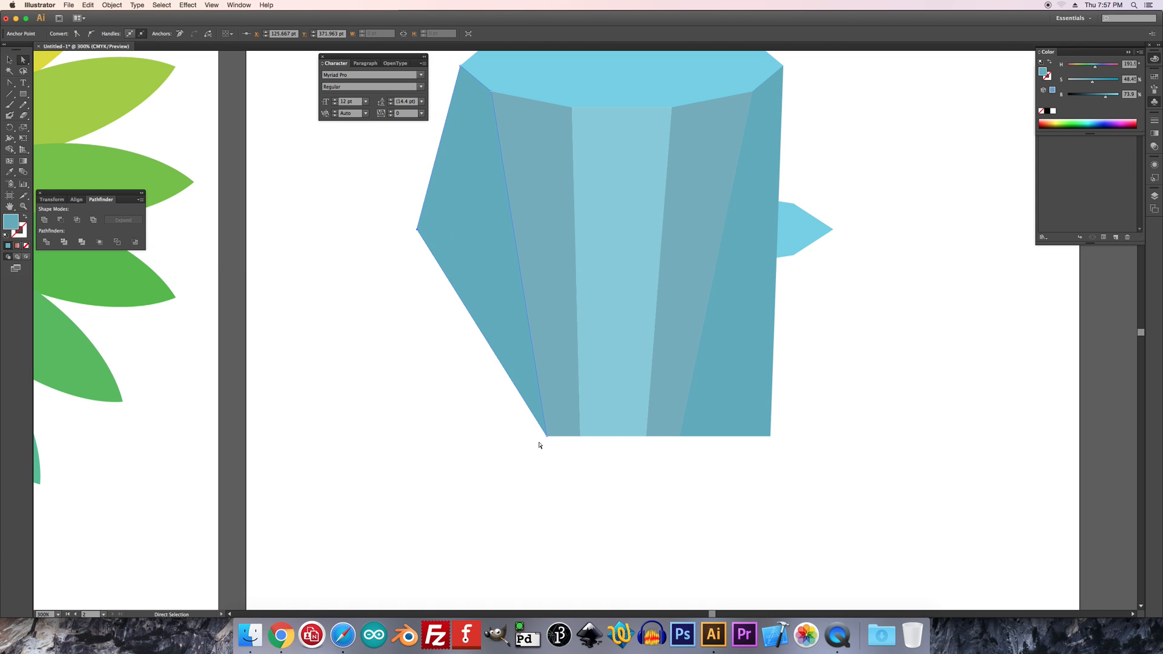
drag(547, 436, 456, 253)
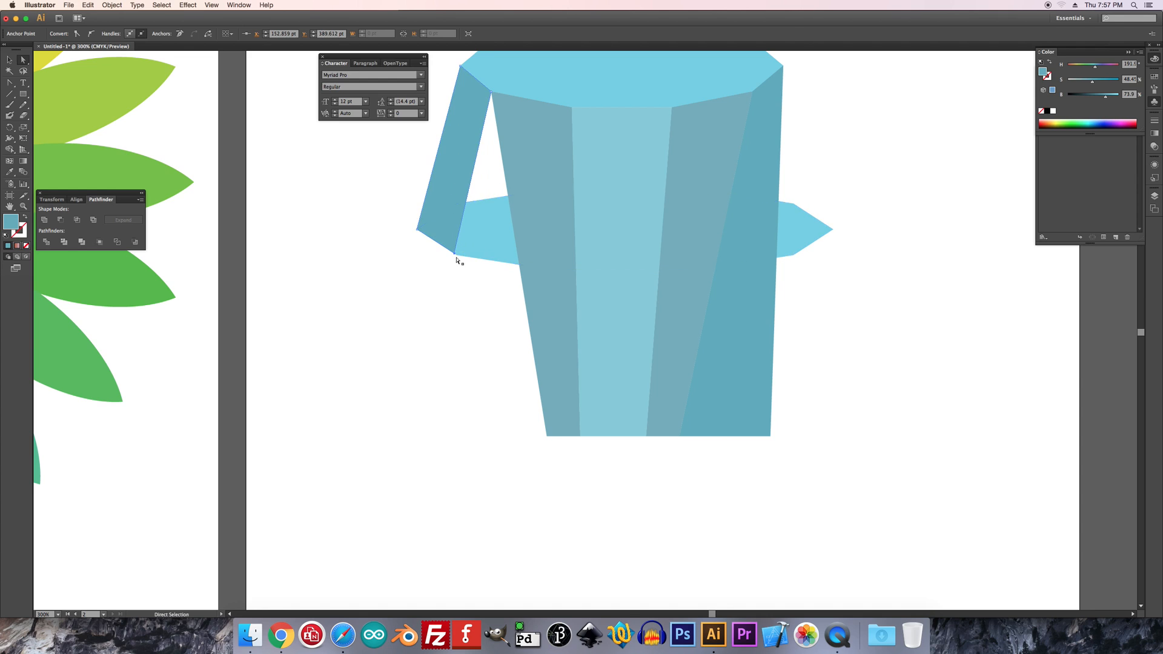
Snap the bottom corners of the second face from the left onto the lower polygon
click(570, 389)
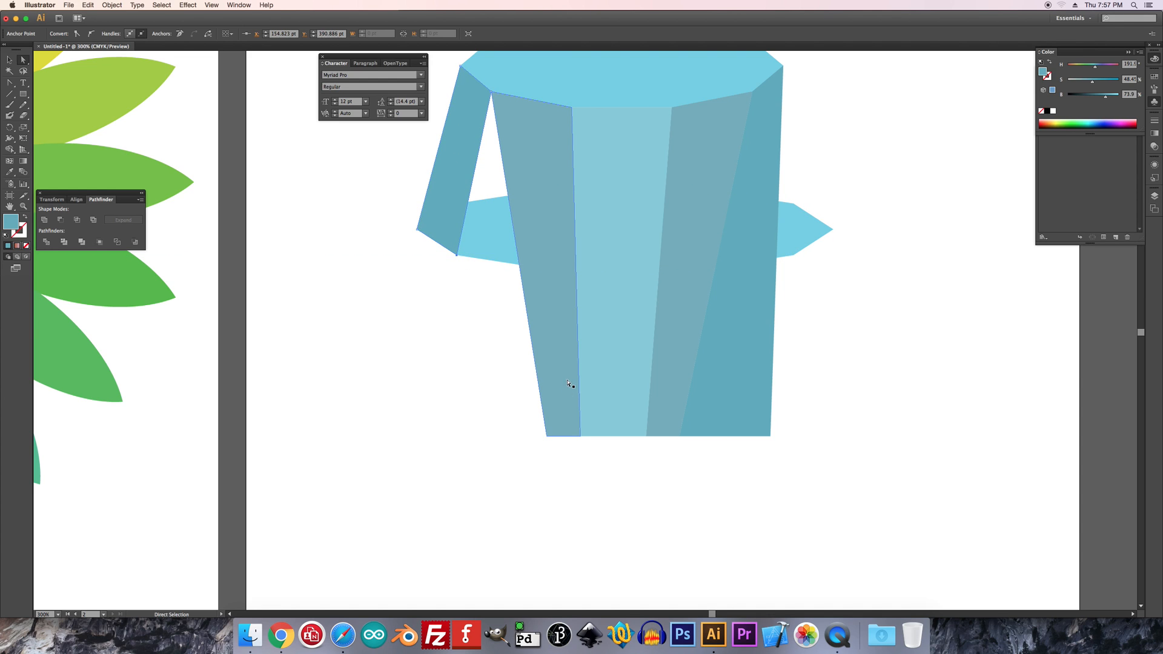
drag(548, 436, 456, 246)
key(ctrl+z)
key(a)
click(548, 436)
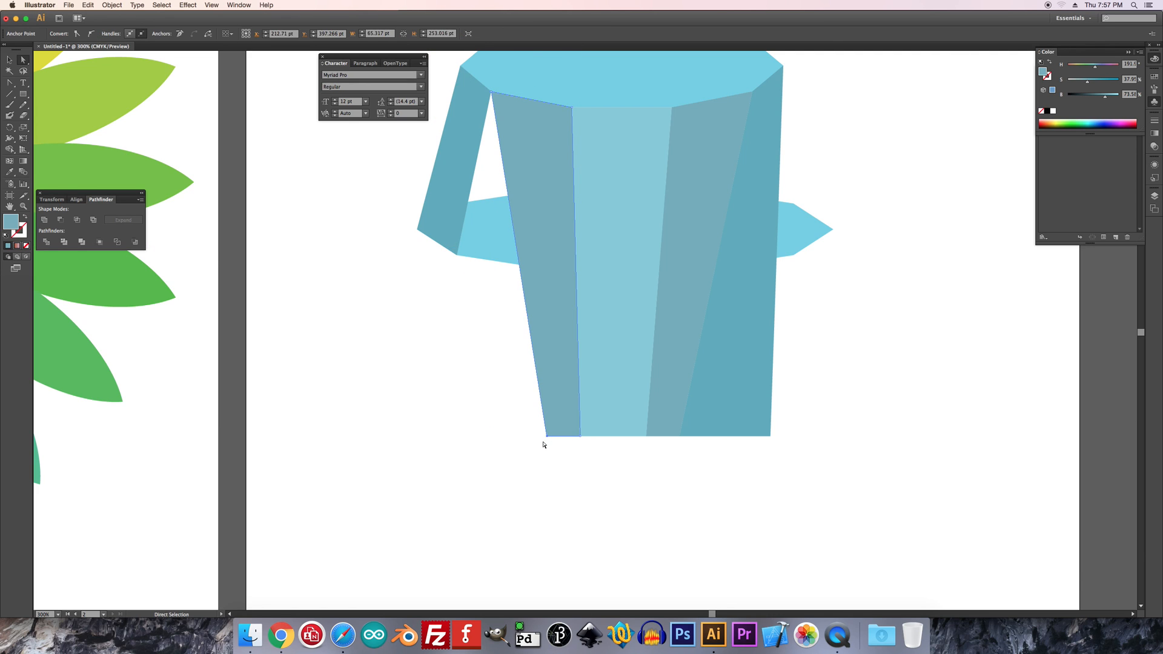
drag(548, 437, 457, 255)
drag(581, 435, 560, 271)
Snap the center face's bottom corners onto the ends of the lower polygon's bottom edge
click(580, 437)
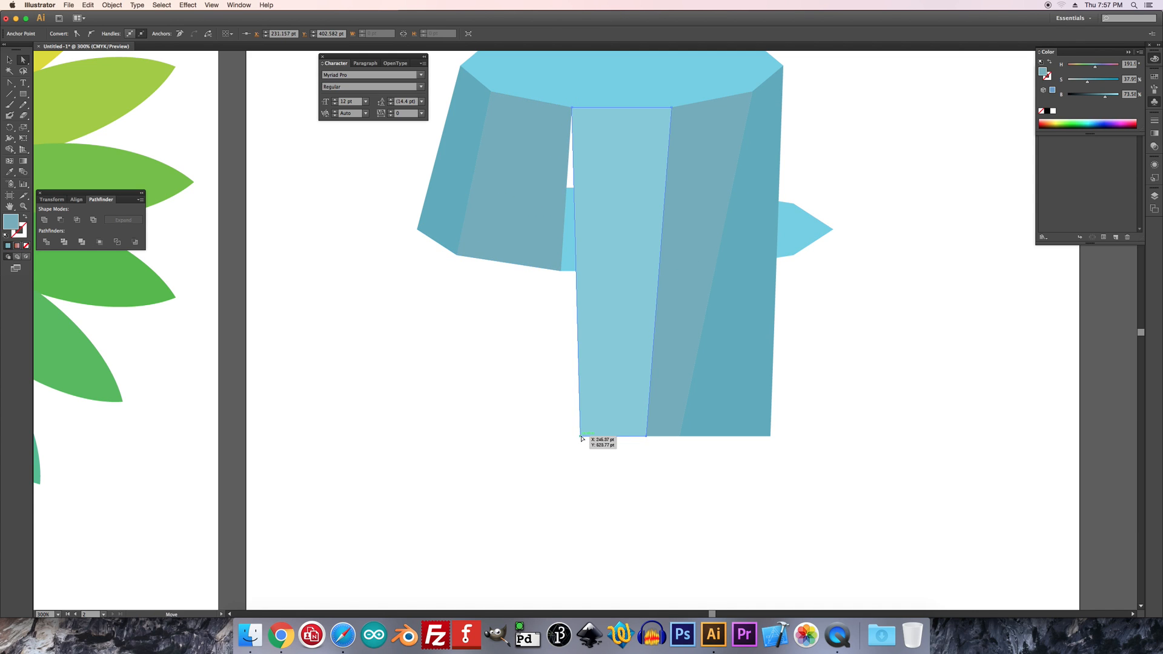
drag(581, 436, 561, 270)
drag(652, 436, 643, 257)
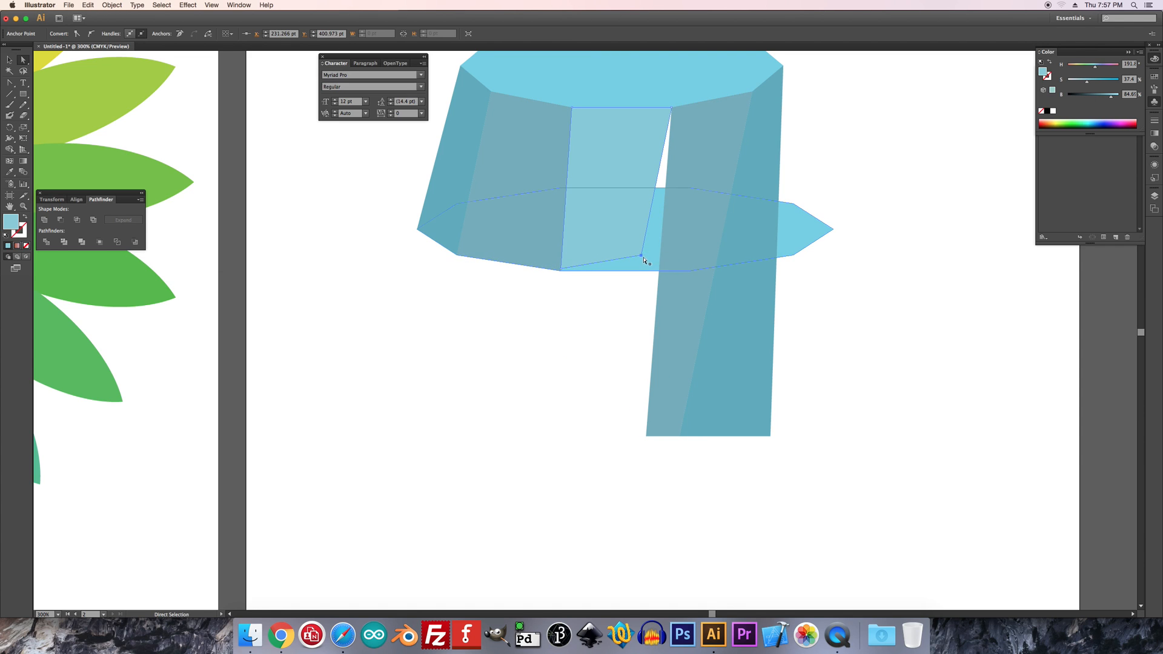
click(675, 332)
drag(647, 437, 685, 218)
drag(652, 260, 690, 272)
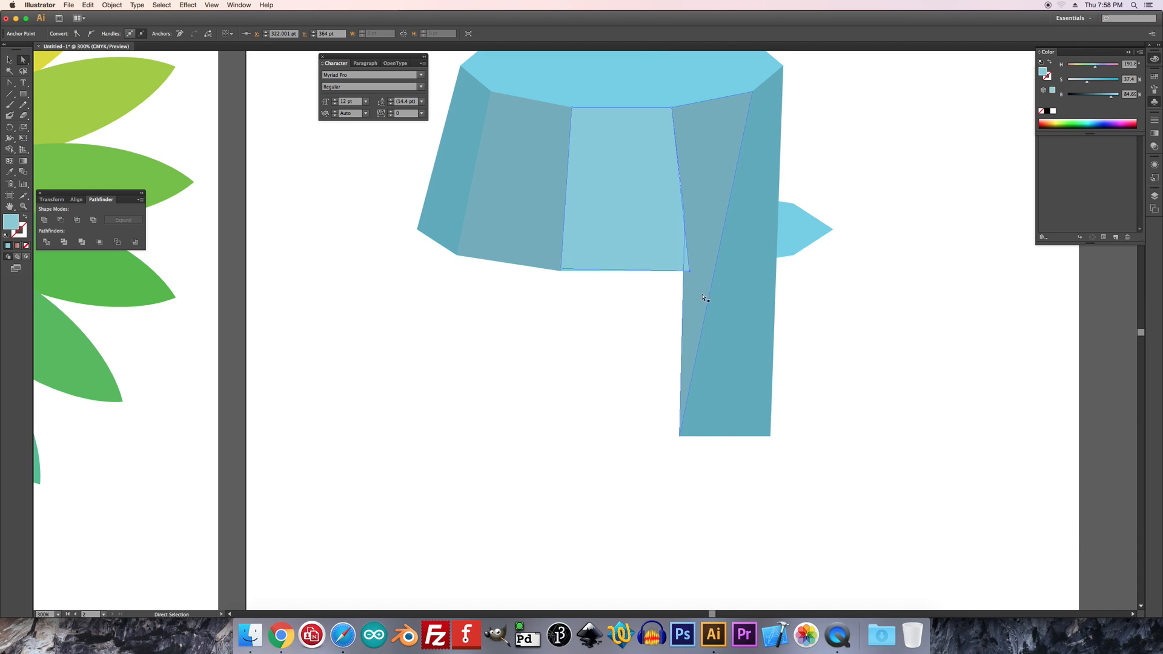
Pull up the fourth face's bottom corner and snap the rightmost face's bottom corners onto the lower polygon
click(688, 319)
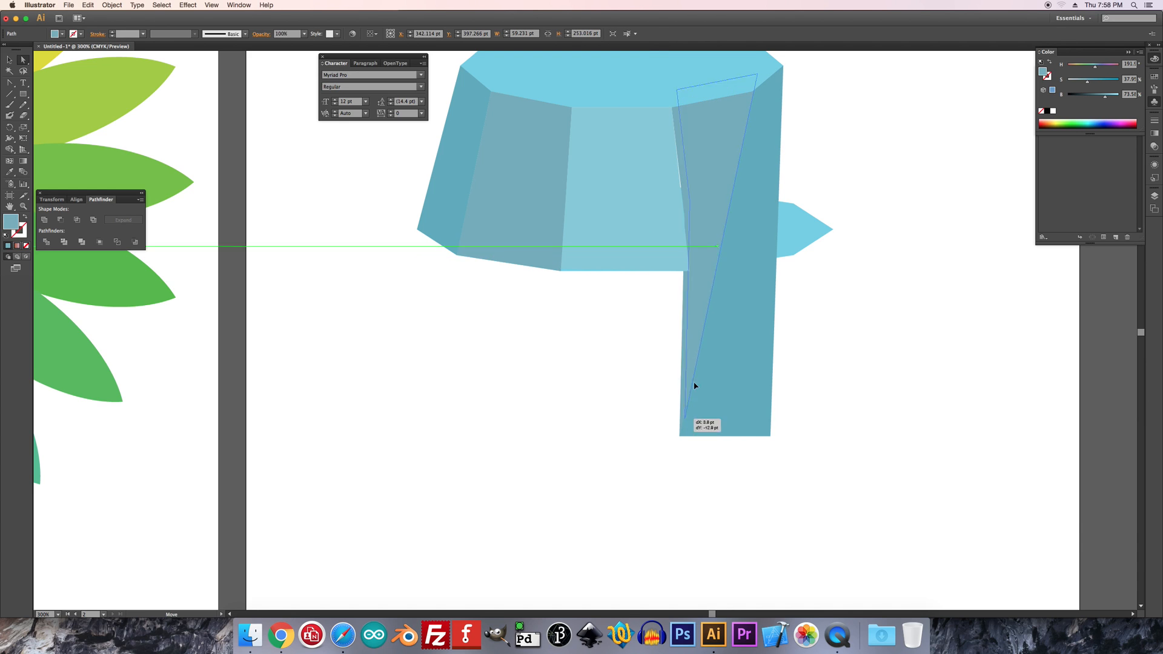
drag(682, 437, 745, 214)
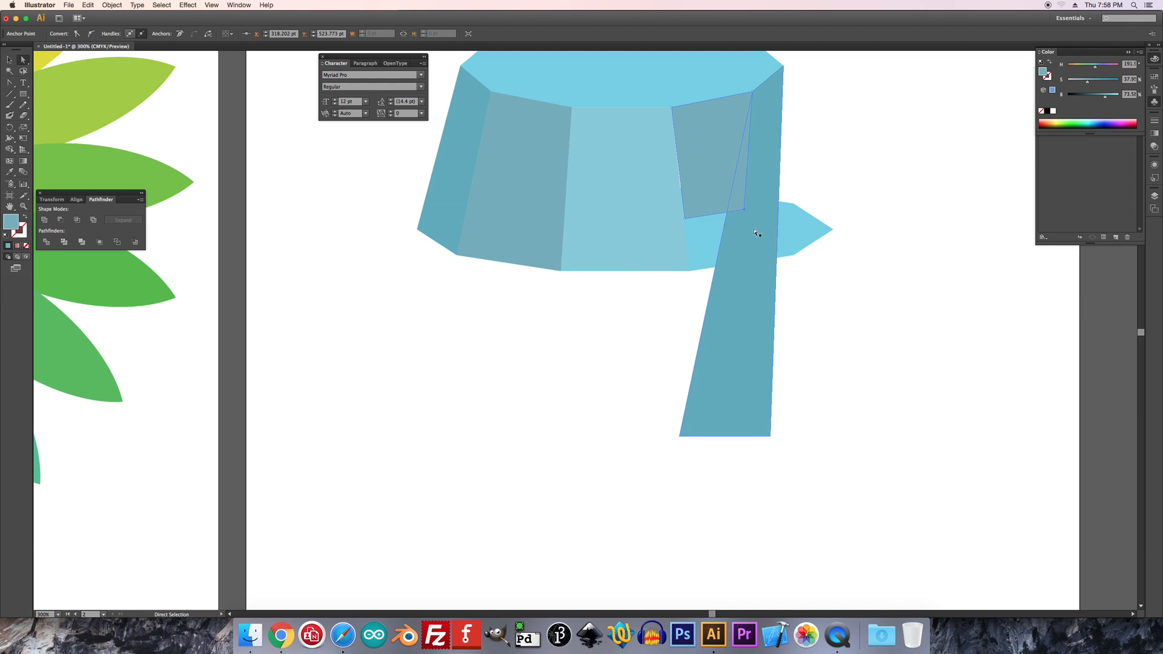
click(771, 437)
drag(771, 436, 833, 229)
drag(679, 441, 794, 254)
Snap the fourth face's bottom corners onto the lower polygon, closing the gap between its neighboring faces
click(723, 206)
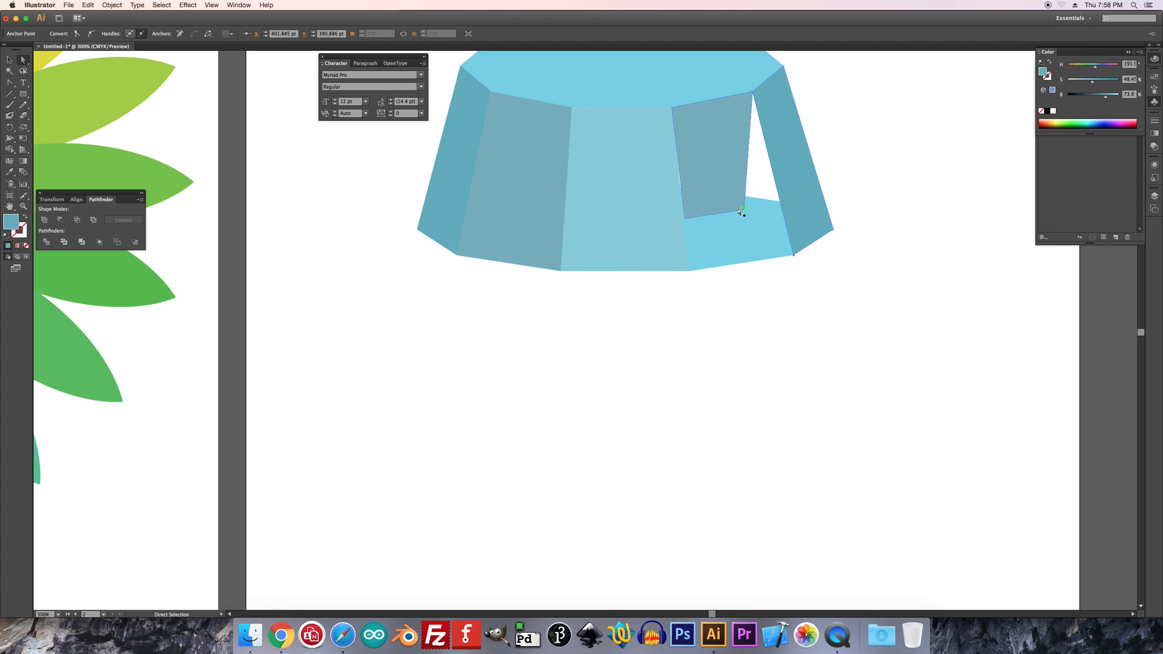
click(731, 206)
drag(749, 218, 793, 256)
key(super+z)
click(686, 219)
drag(686, 219, 689, 270)
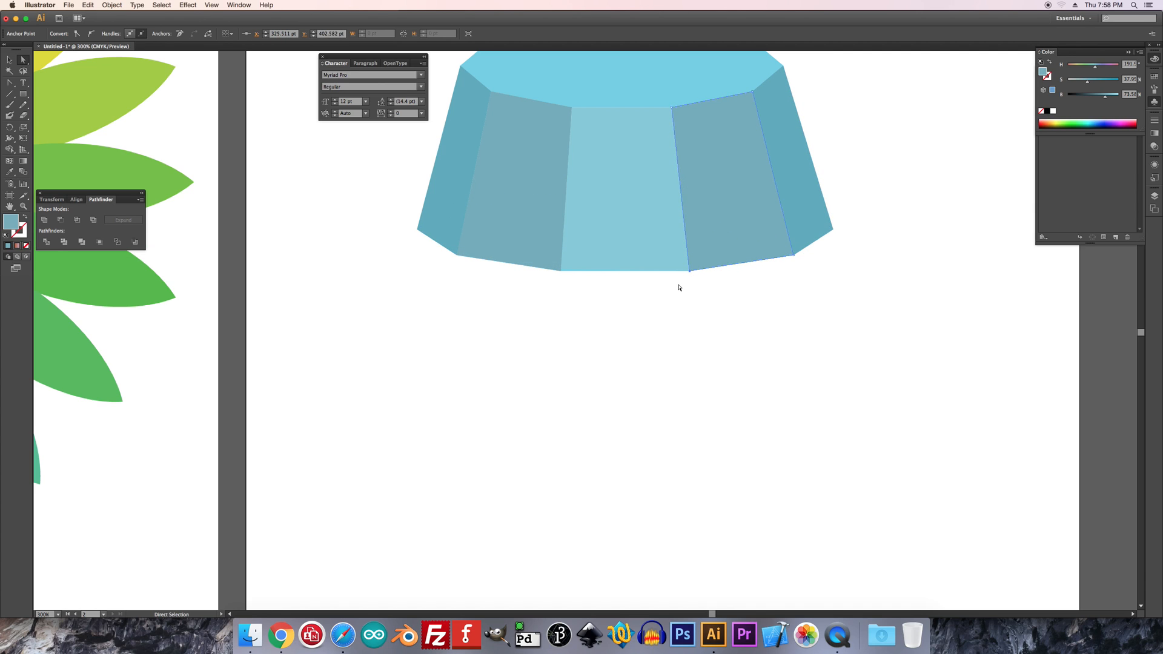
click(621, 383)
scroll(558, 341, up, 3)
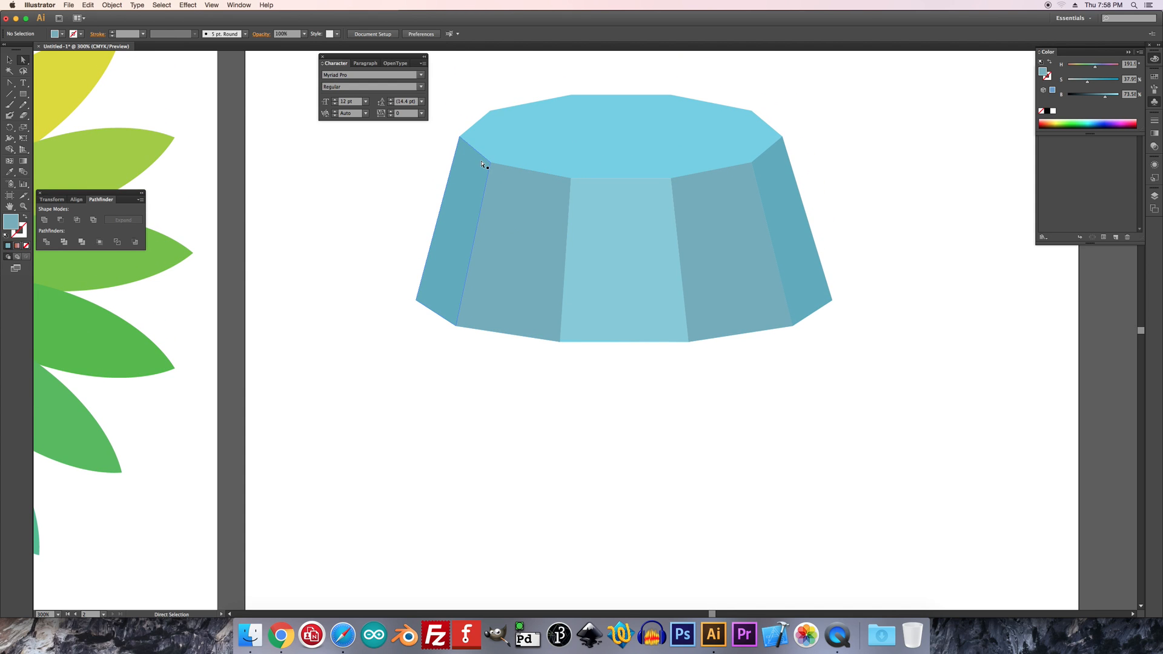
Delete the widened polygon copy behind the side faces
click(9, 60)
click(644, 329)
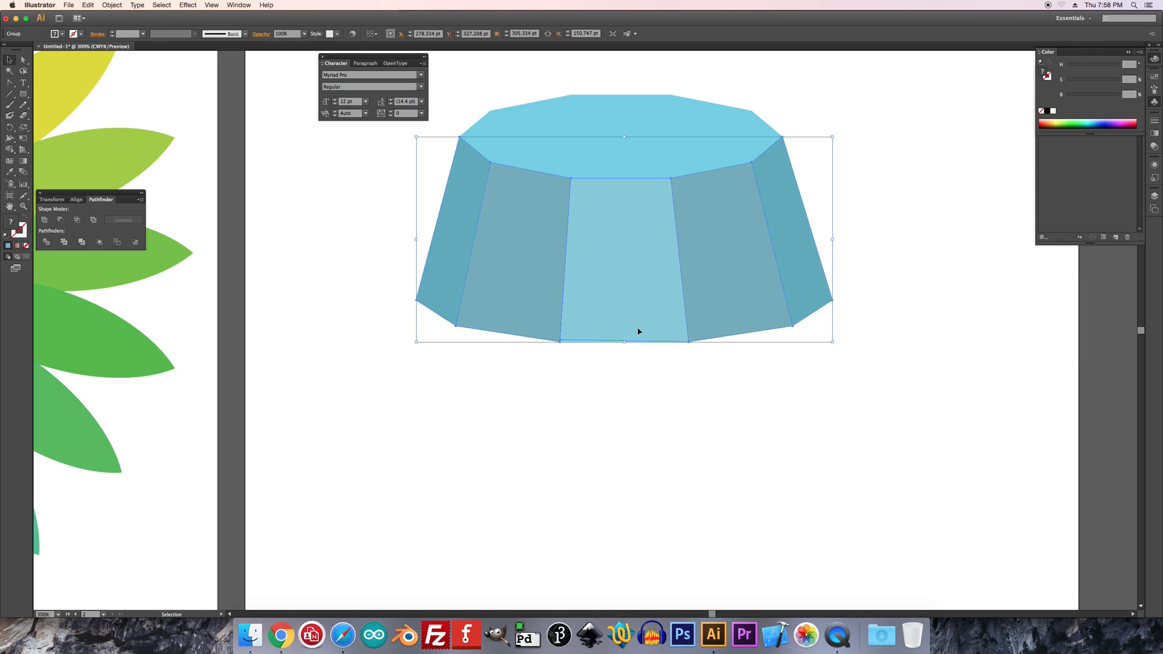
click(614, 550)
click(627, 334)
key(Delete)
click(619, 319)
key(Delete)
key(super+z)
Ungroup the side faces
click(113, 5)
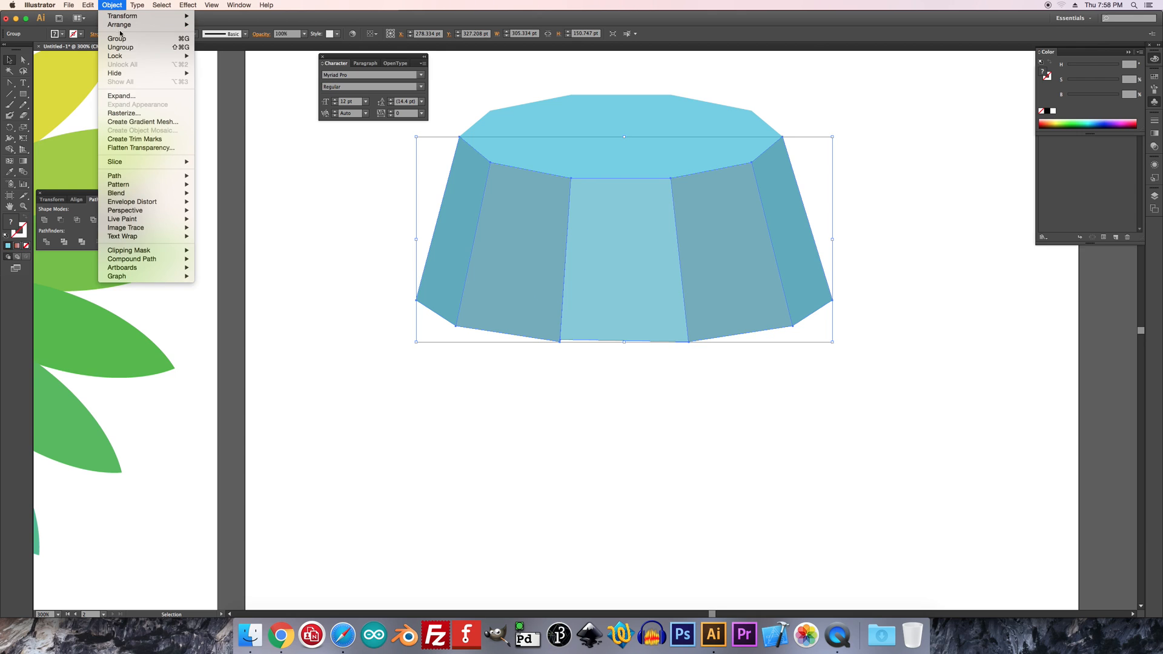
click(121, 49)
click(553, 361)
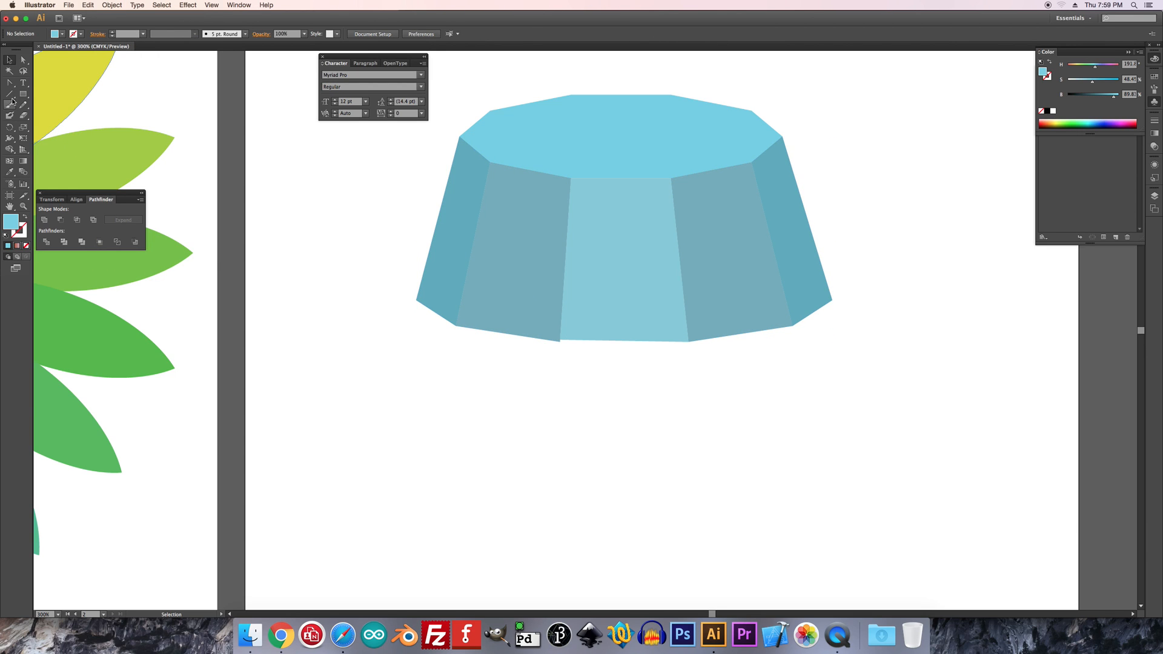
Lasso the anchors at the center face's bottom-left corner and average them on both axes
click(22, 71)
drag(574, 352, 488, 286)
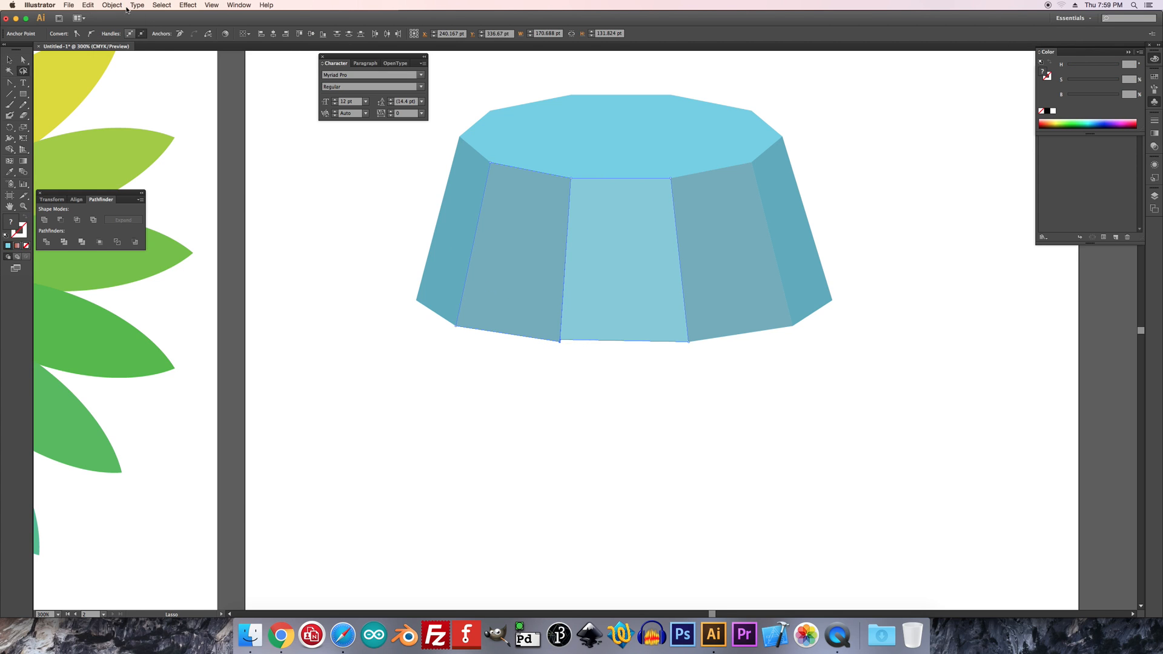
click(103, 5)
mouse_move(181, 177)
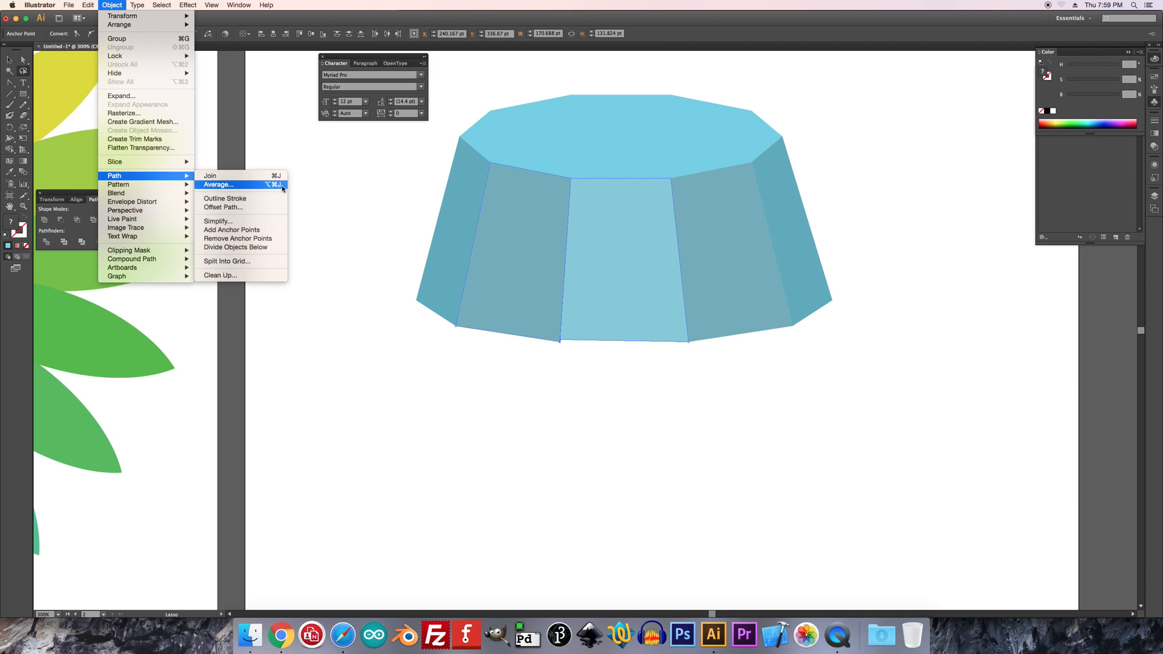
click(276, 185)
click(600, 358)
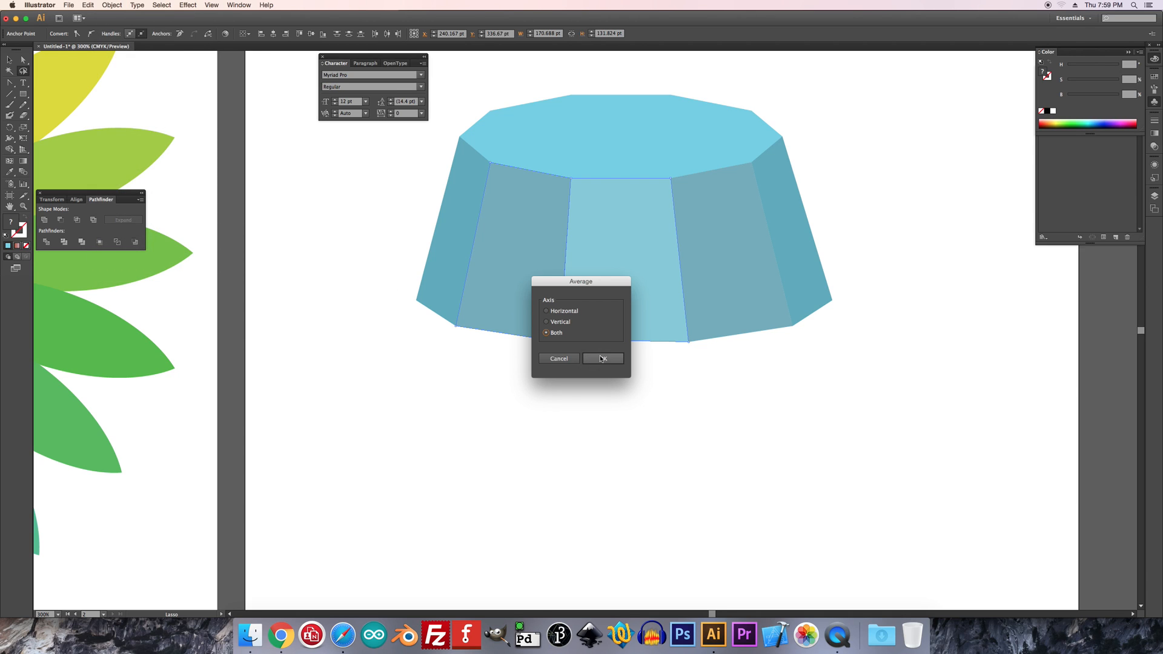
Average the shared anchors at both bottom corners of the fourth face on both axes
drag(703, 343, 707, 344)
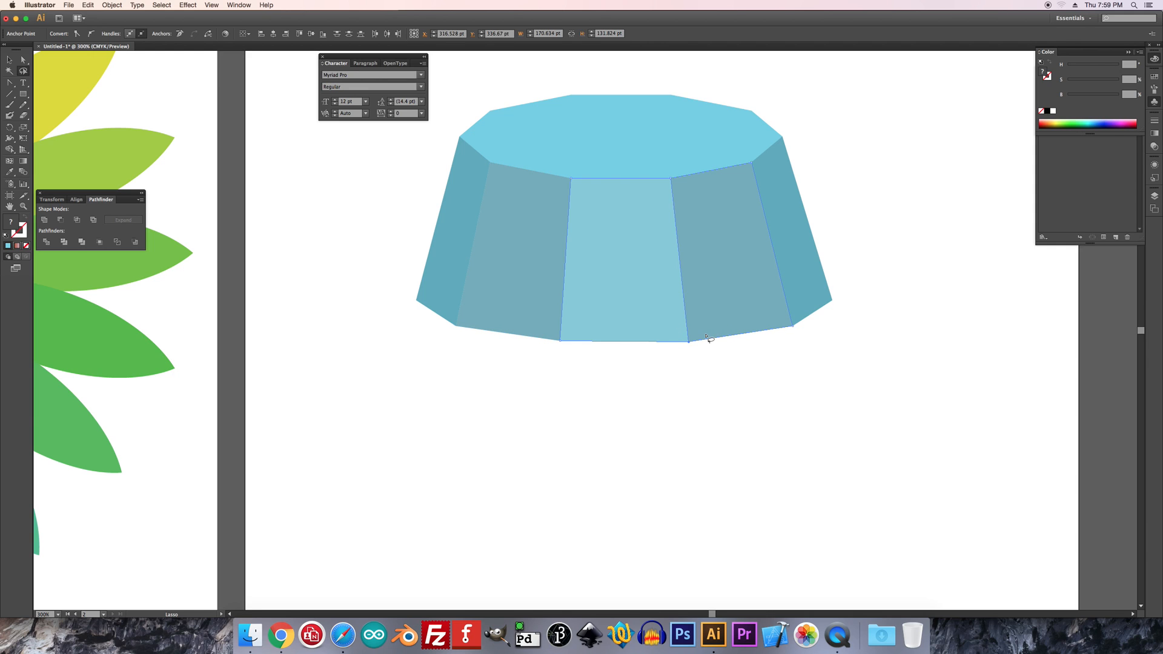
key(super+alt+j)
key(Return)
drag(768, 317, 810, 343)
key(super+alt+j)
key(Return)
click(848, 294)
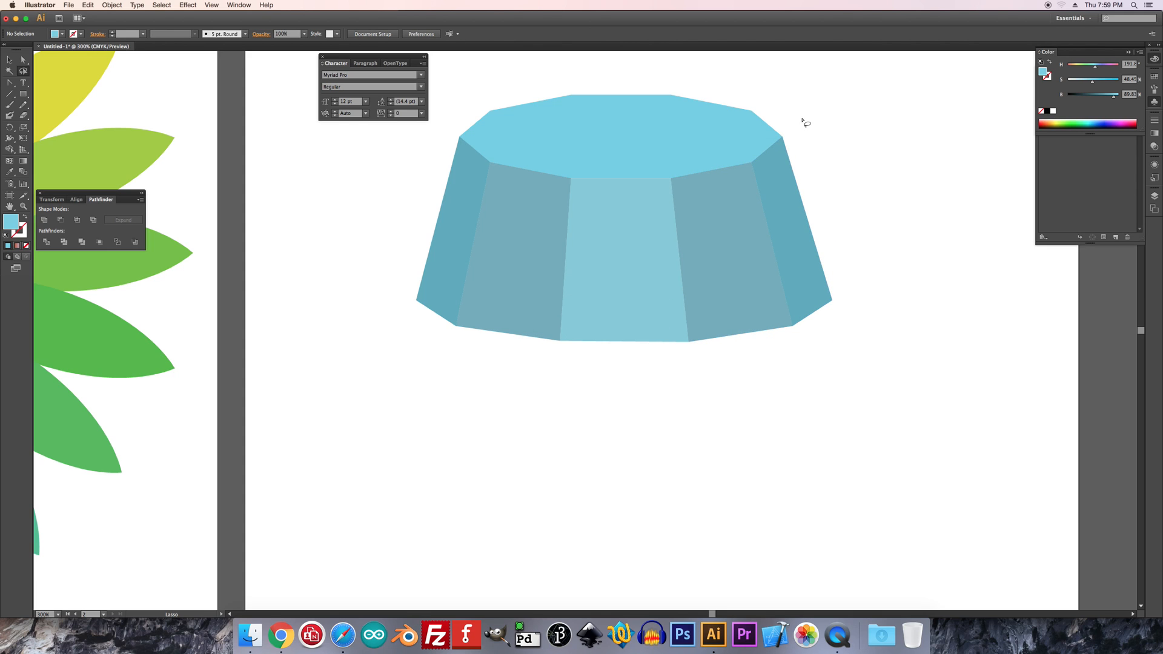
Average the overlapping anchors at the rightmost face's two top corners on both axes
drag(781, 147, 795, 148)
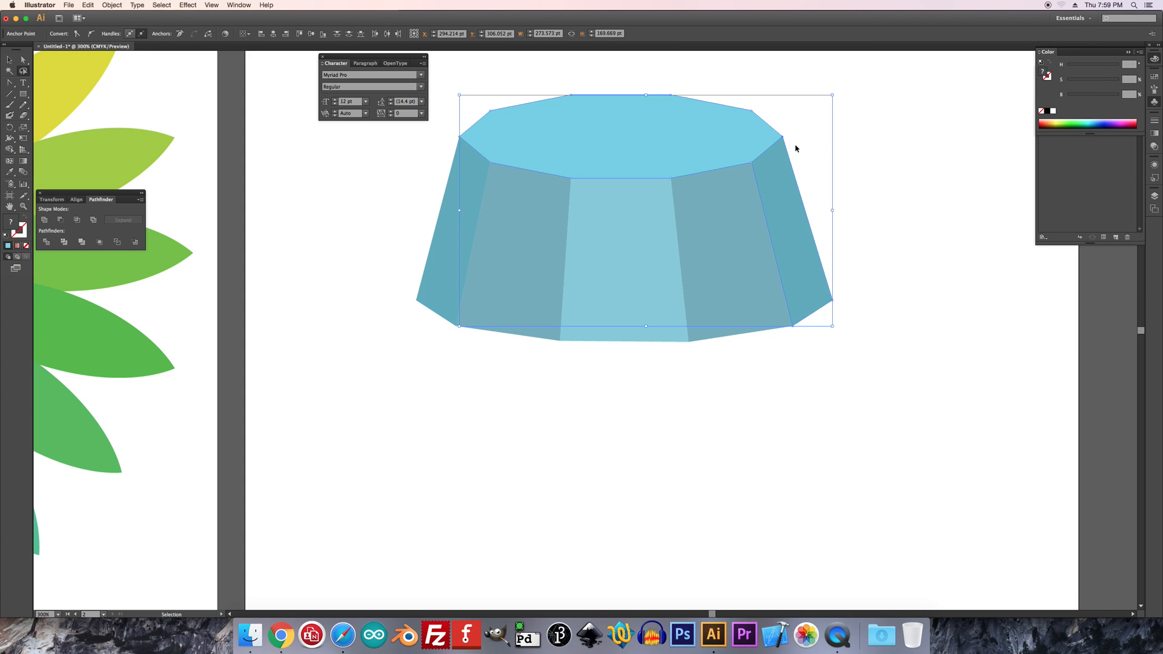
key(super+alt+j)
key(Return)
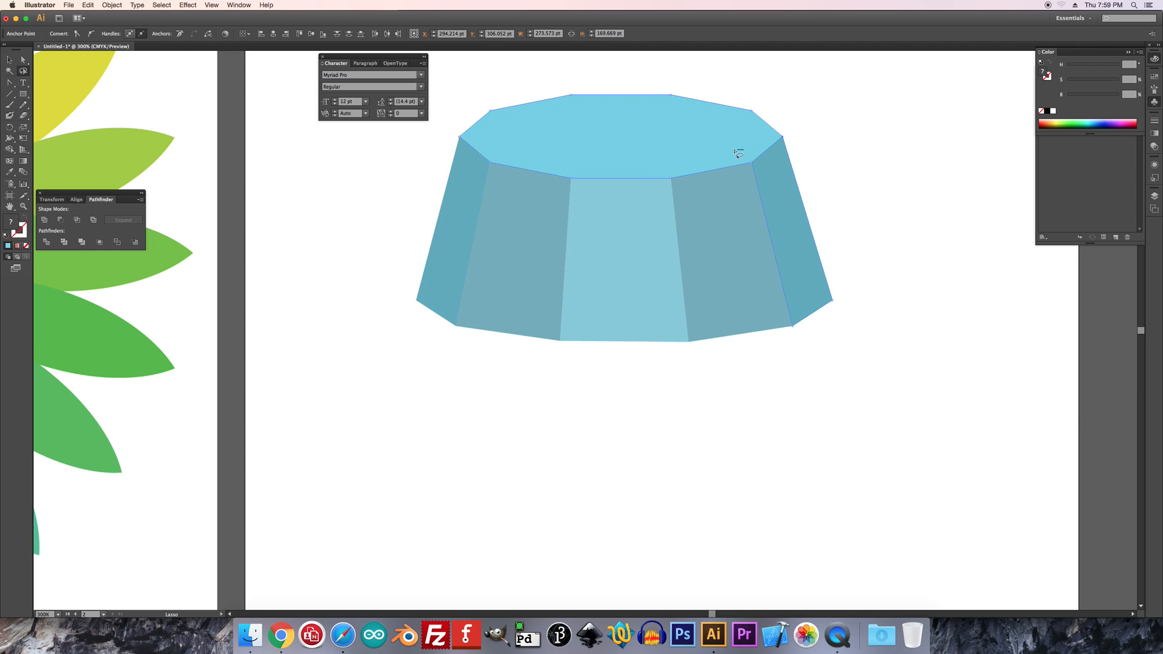
drag(756, 153, 758, 154)
key(super+alt+j)
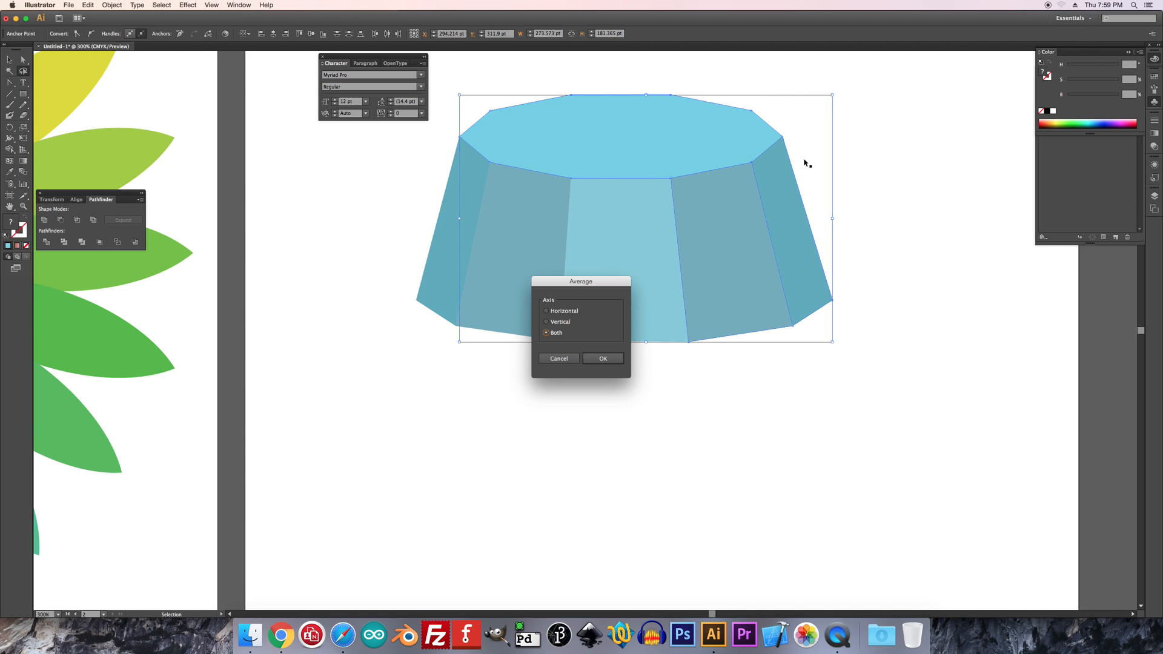
key(Return)
Average the overlapping anchors at the center face's two top corners and the second face's top-left corner on both axes
drag(668, 181, 682, 183)
key(super+alt+j)
key(Return)
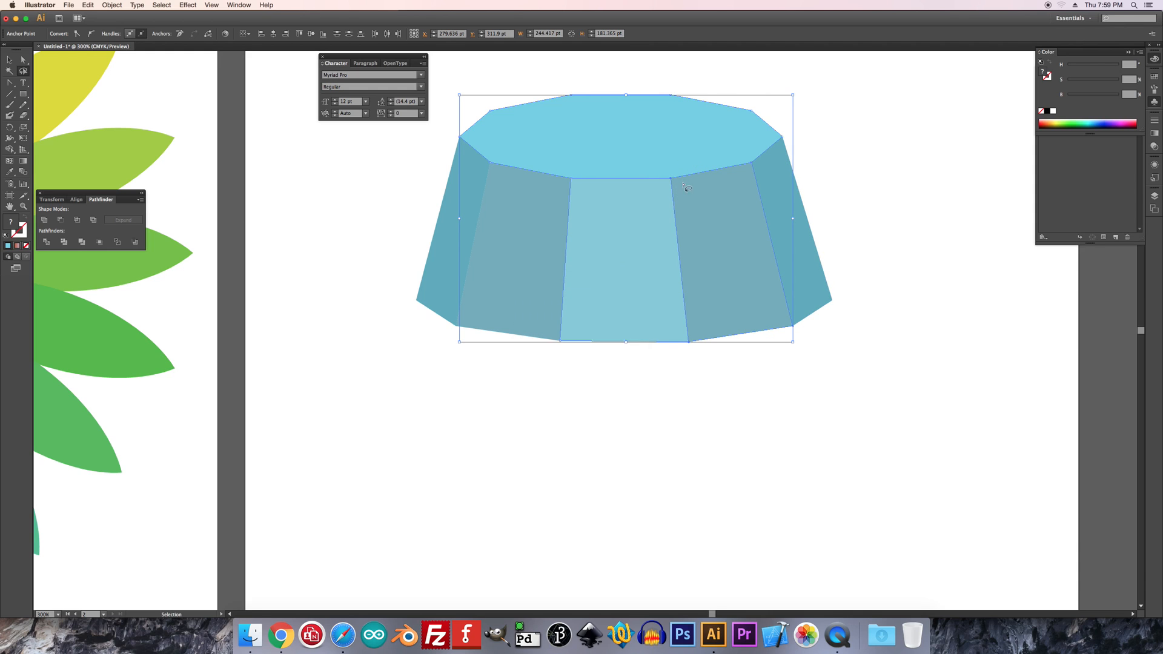
drag(559, 176, 592, 187)
key(super+alt+j)
key(Return)
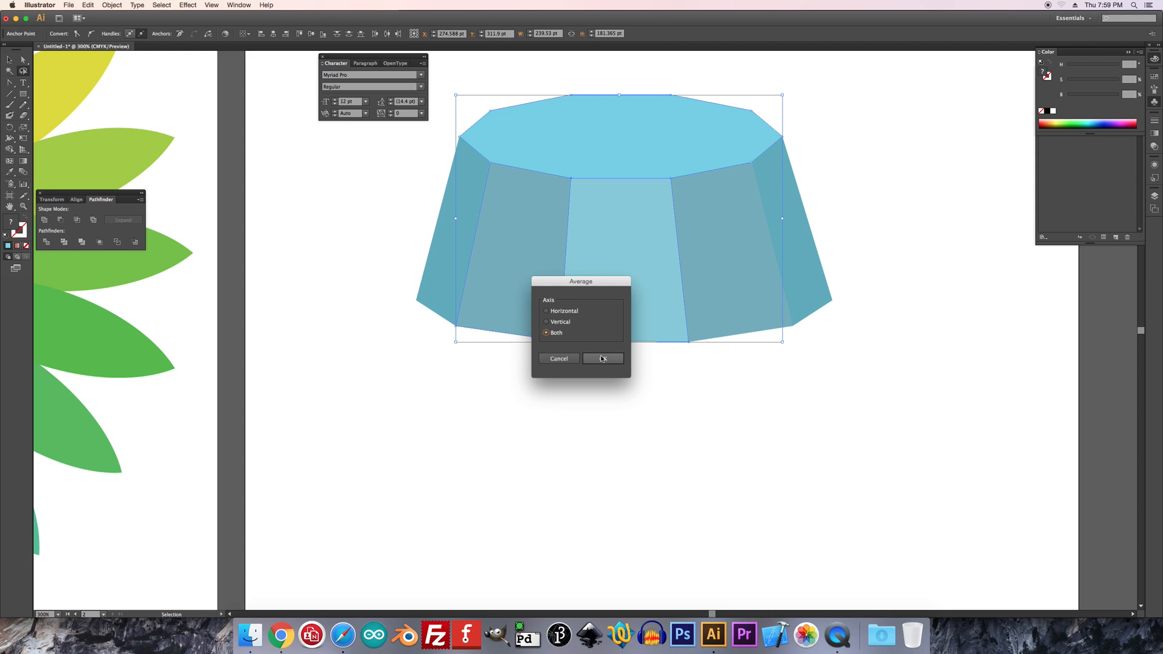
drag(505, 176, 500, 166)
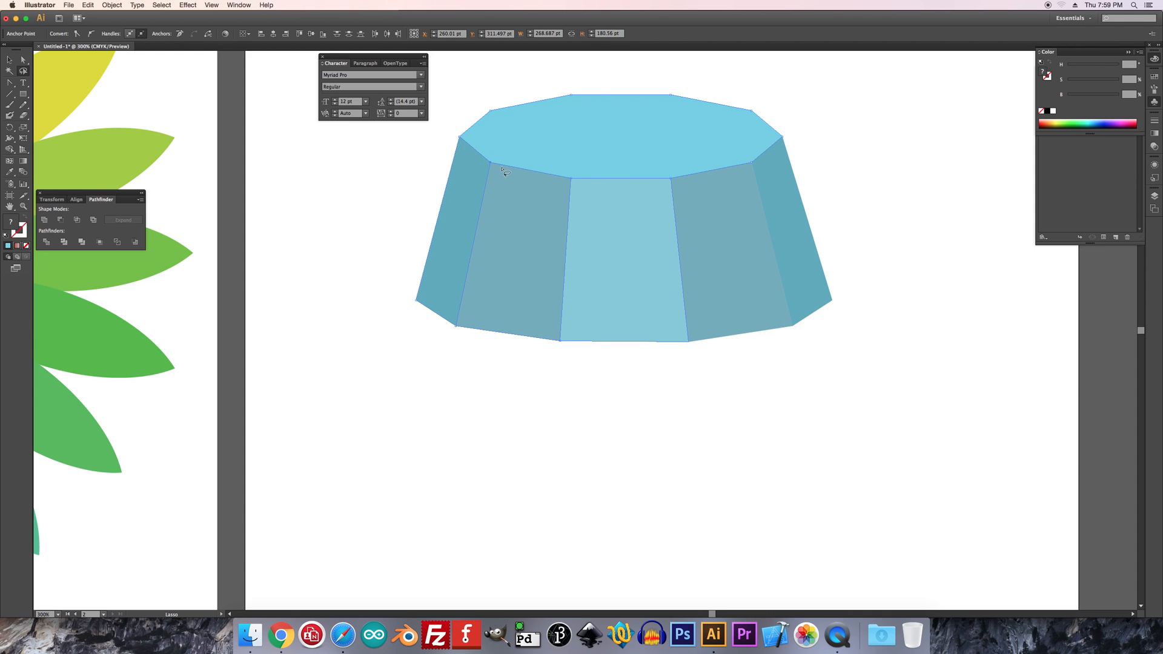
key(super+alt+j)
key(Return)
Select all five side faces and place a duplicate set of them directly below the originals
click(9, 59)
click(364, 221)
click(446, 234)
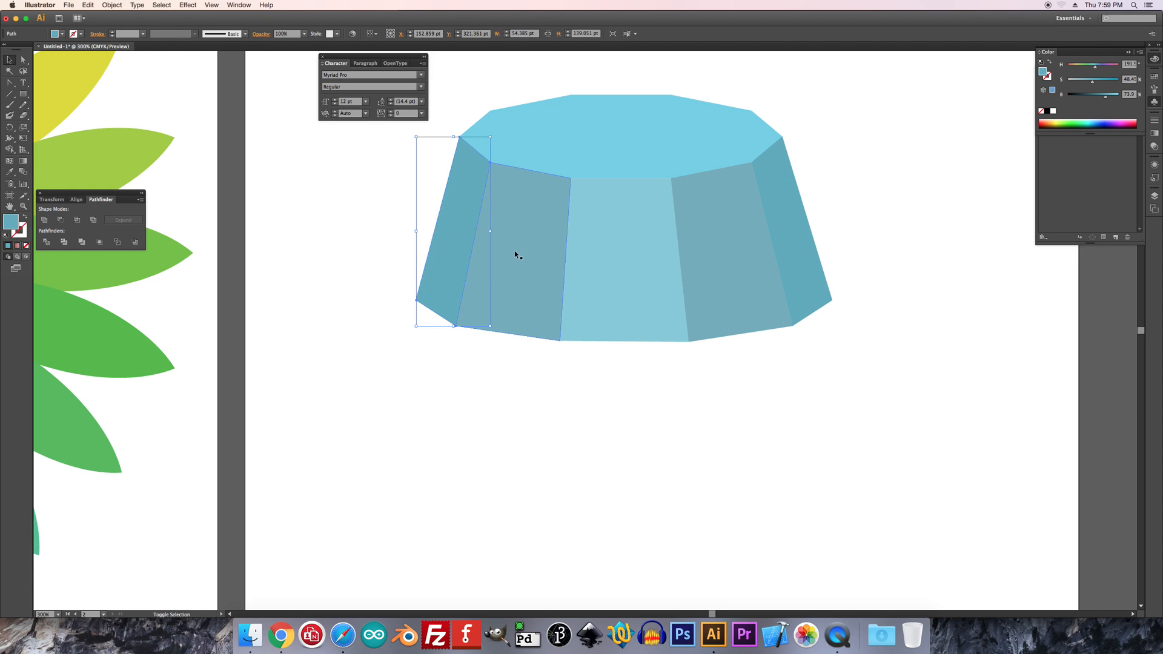
shift+click(513, 252)
shift+click(598, 258)
shift+click(724, 257)
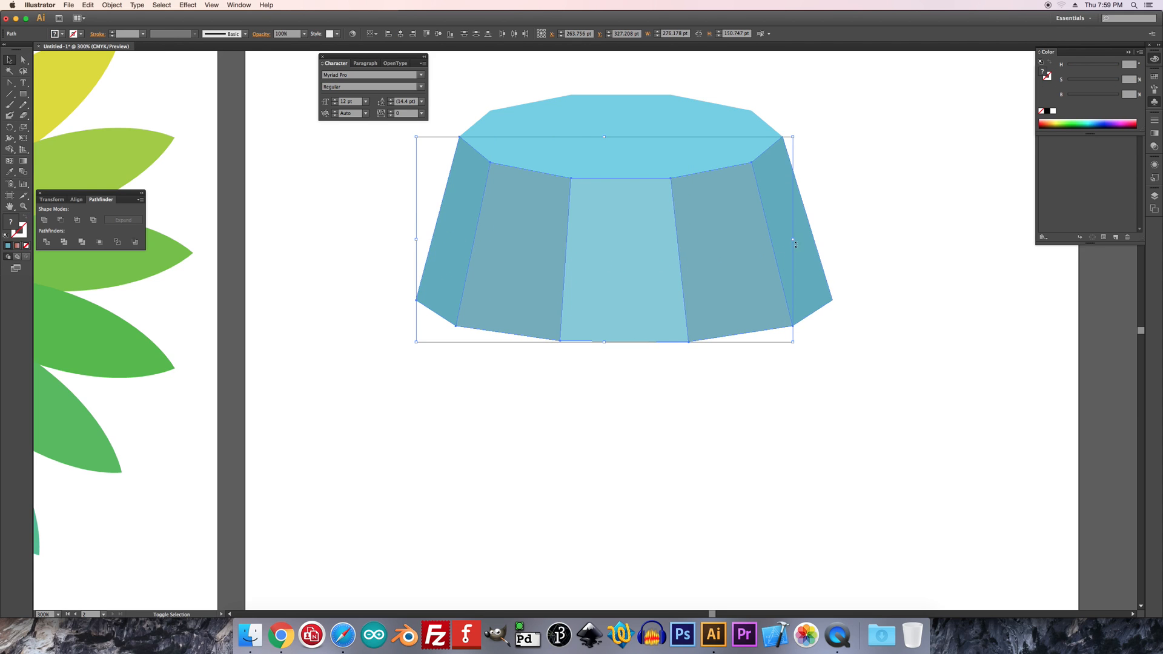
shift+click(806, 262)
drag(648, 255, 632, 467)
Snap the top-left anchor of the copied leftmost face to the bottom-left corner of the original leftmost face
click(23, 59)
click(384, 376)
drag(441, 353, 415, 300)
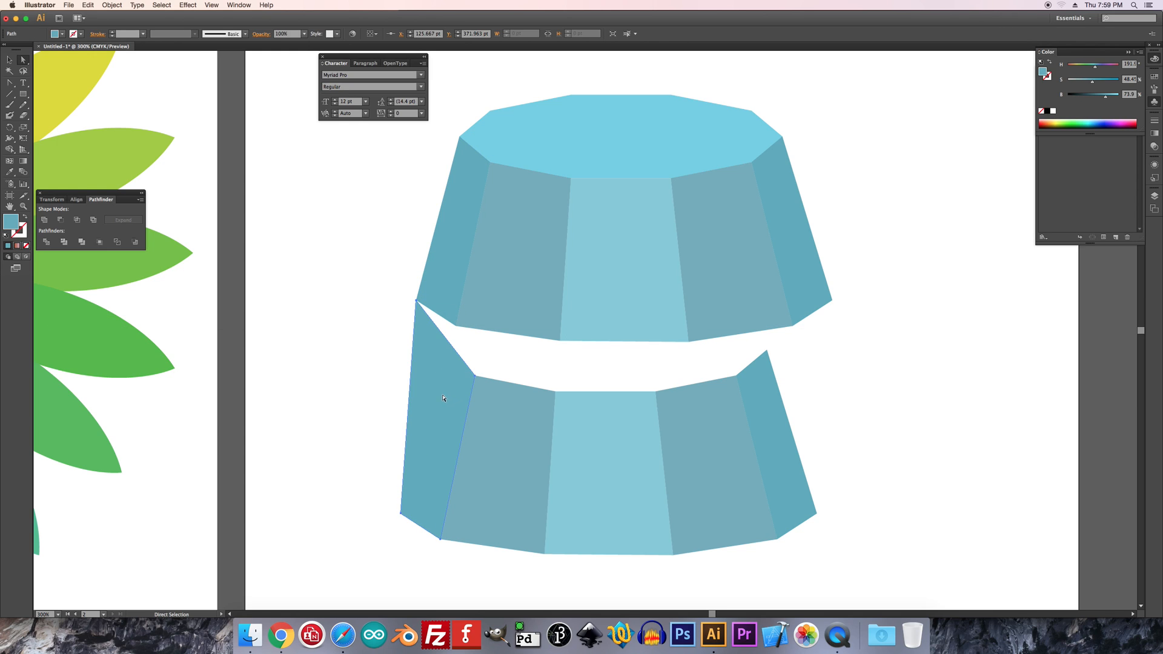
Darken the lower leftmost and fourth faces, and shift the lower rightmost face to a darker blue with hue 209
drag(1107, 99, 1097, 68)
click(774, 402)
click(720, 477)
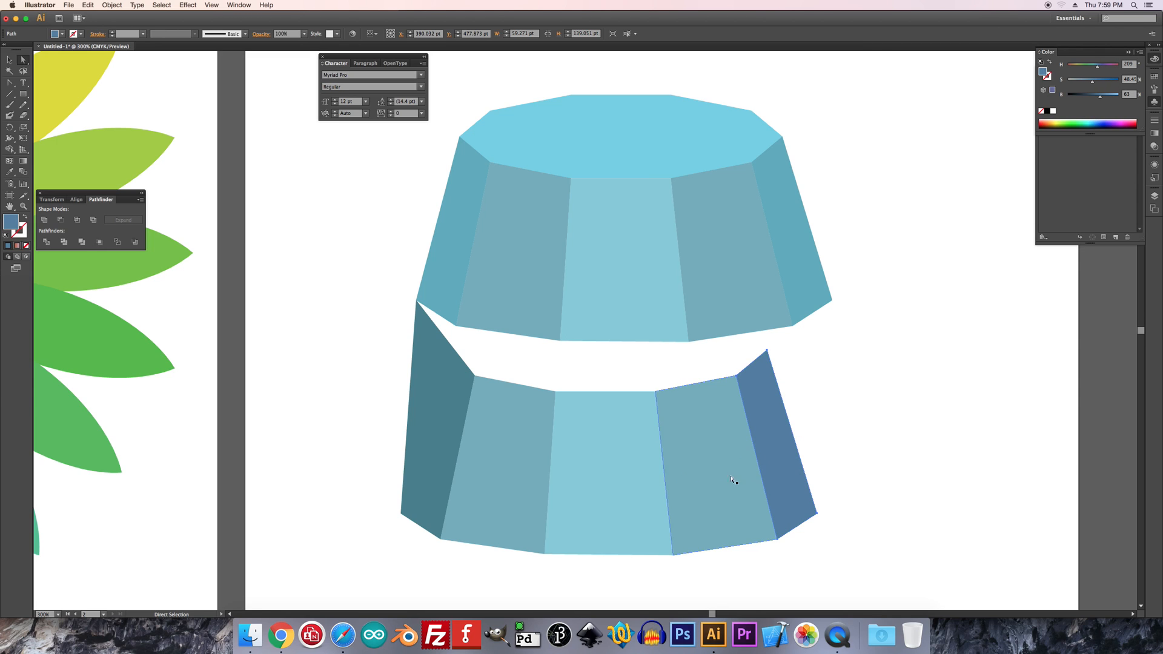
drag(737, 481, 745, 475)
key(super+z)
drag(1108, 100, 1099, 99)
Darken the lower center face, and set the lower second face to a greyer tone with 28% saturation and 68% brightness
click(586, 465)
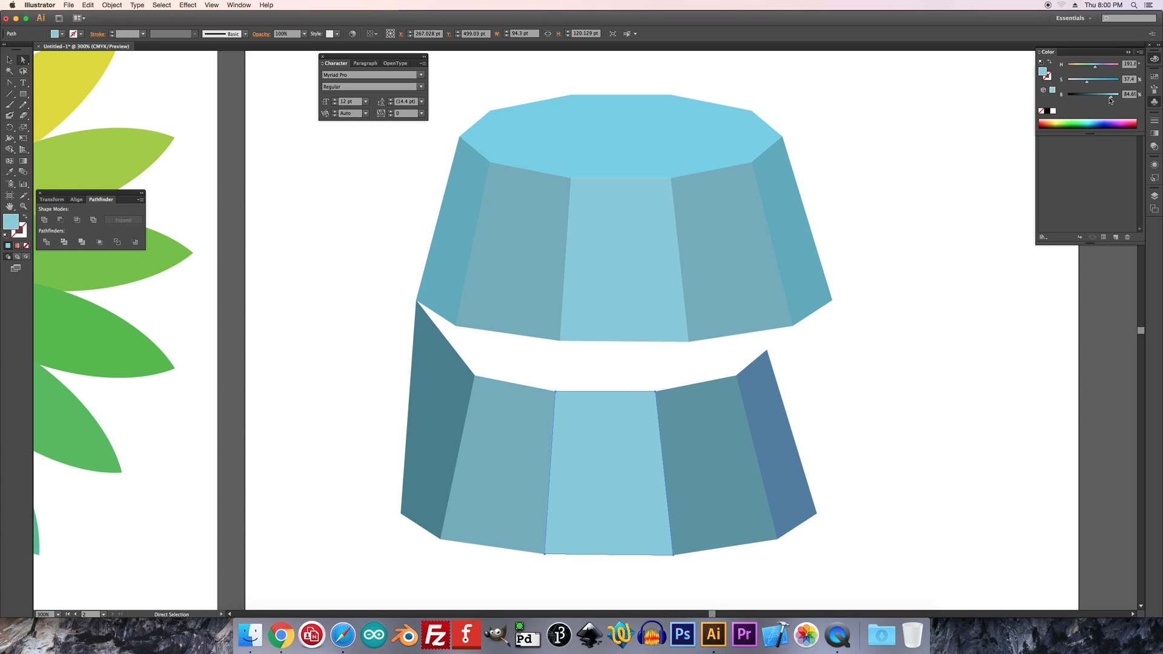
drag(1112, 99, 1101, 95)
click(505, 476)
drag(1105, 99, 1082, 83)
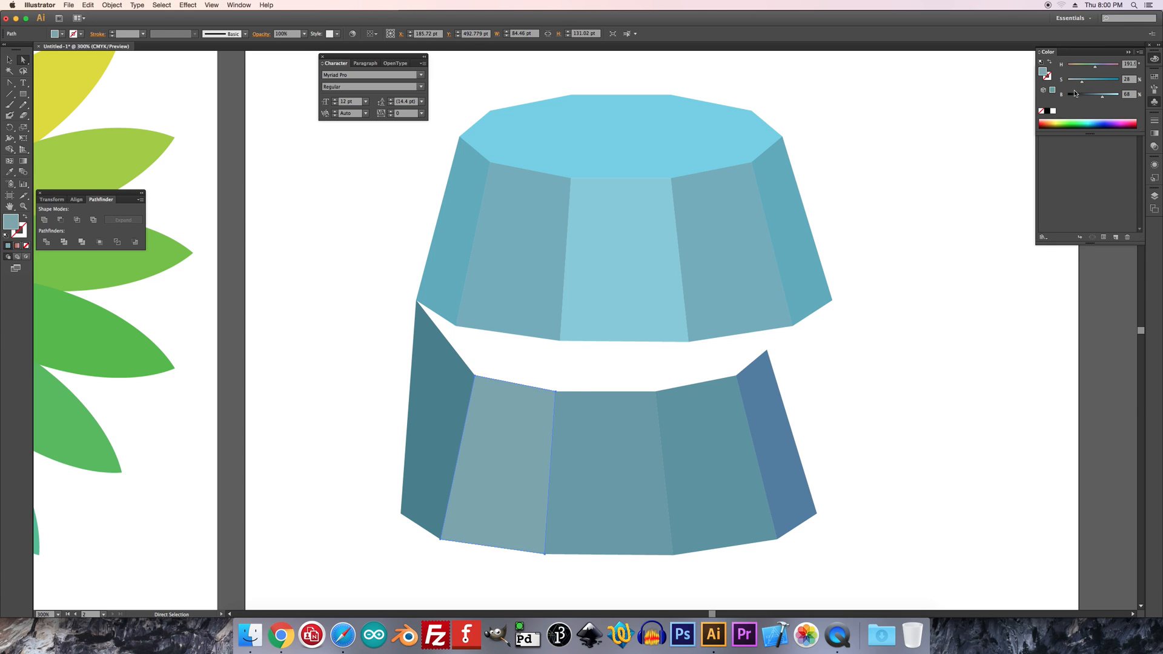
click(339, 467)
Snap the remaining top corners of the lower leftmost, second and center faces to the matching bottom corners of the upper faces
drag(474, 376, 456, 327)
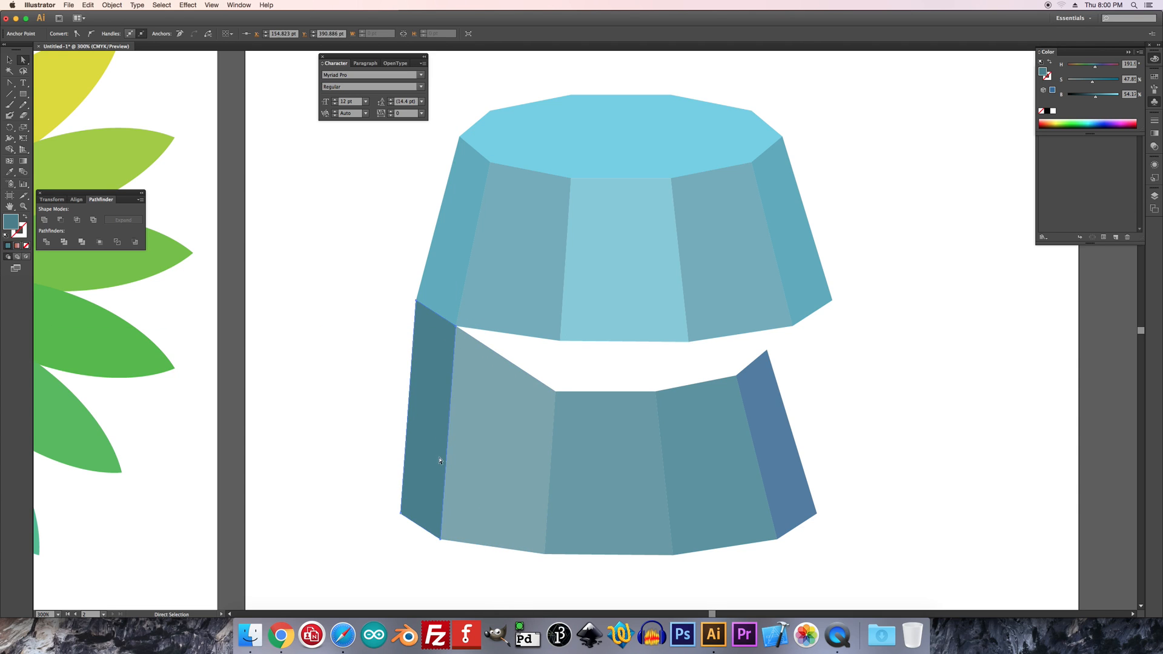
click(465, 550)
drag(556, 391, 560, 341)
drag(659, 394, 690, 346)
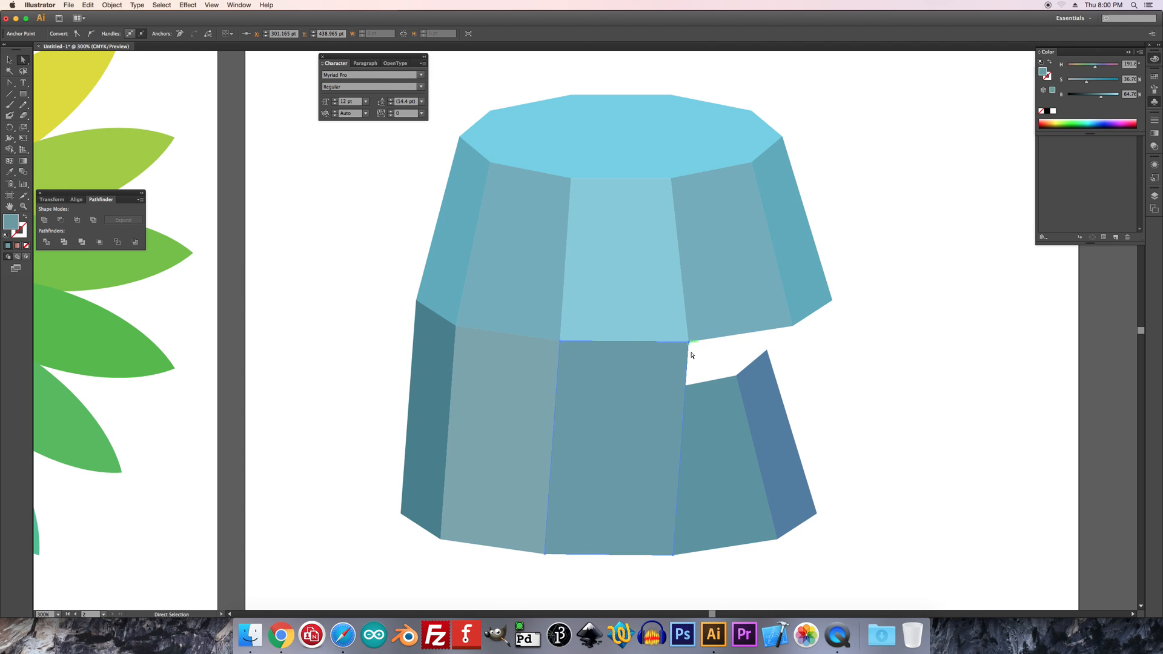
Snap the top corners of the lower fourth and rightmost faces to the matching bottom corners of the upper faces
click(704, 401)
drag(655, 395, 689, 342)
drag(737, 375, 792, 327)
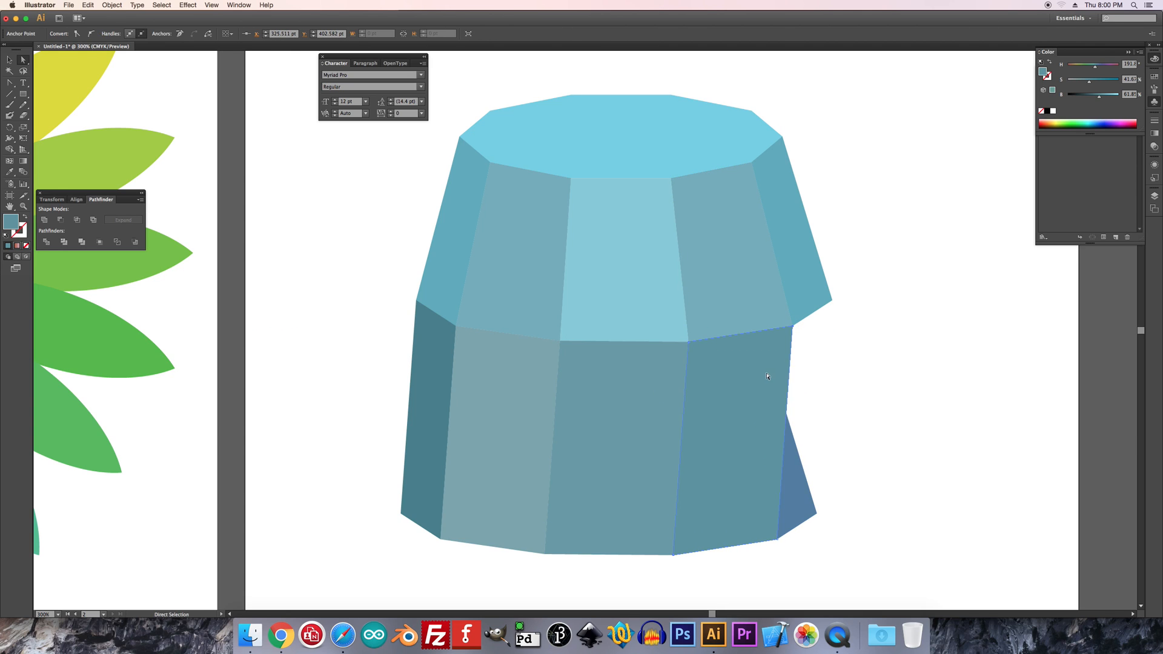
click(698, 337)
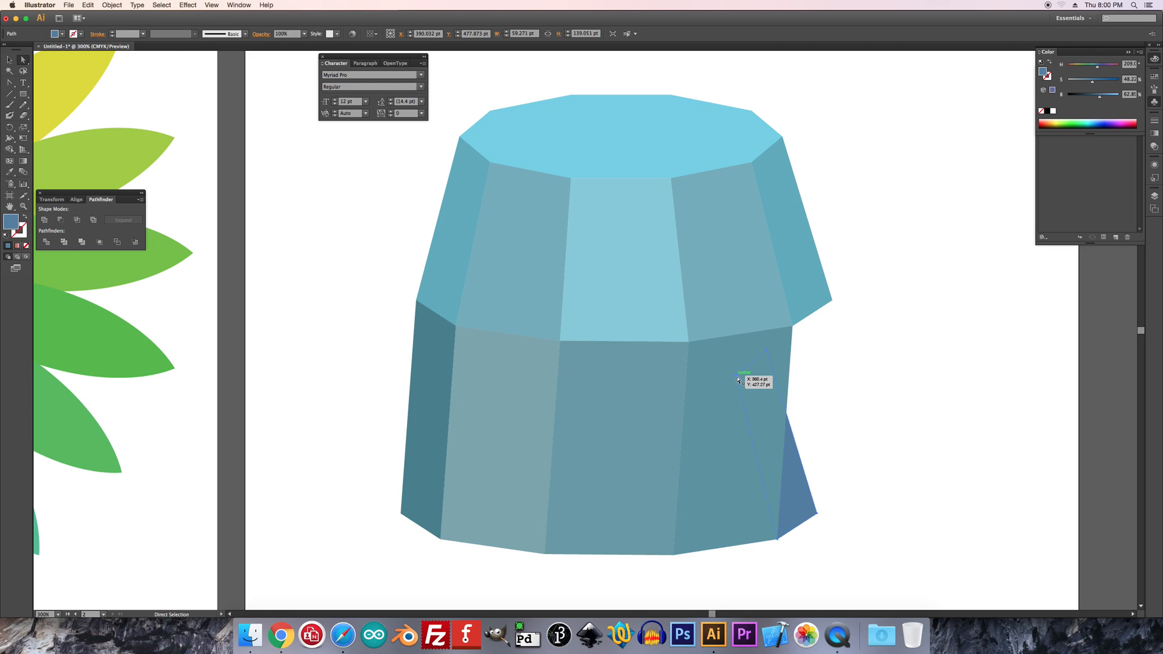
drag(766, 354, 834, 302)
drag(737, 379, 792, 327)
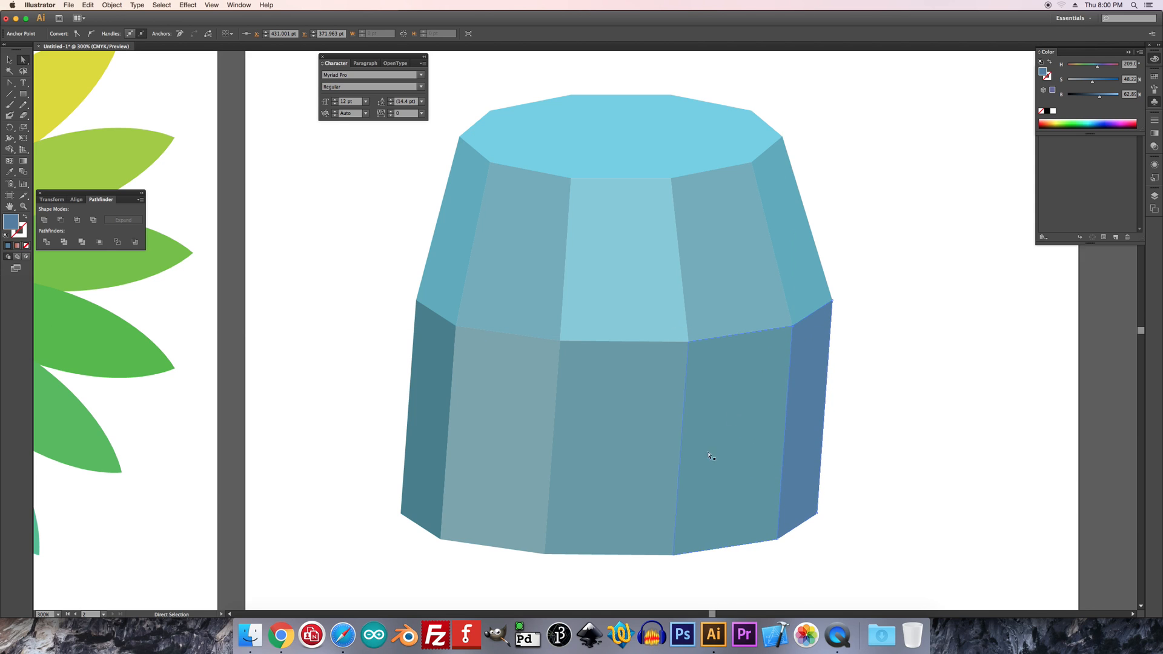
Average all bottom anchors of the lower faces on both axes so they meet in a single point
click(857, 450)
drag(372, 509, 857, 574)
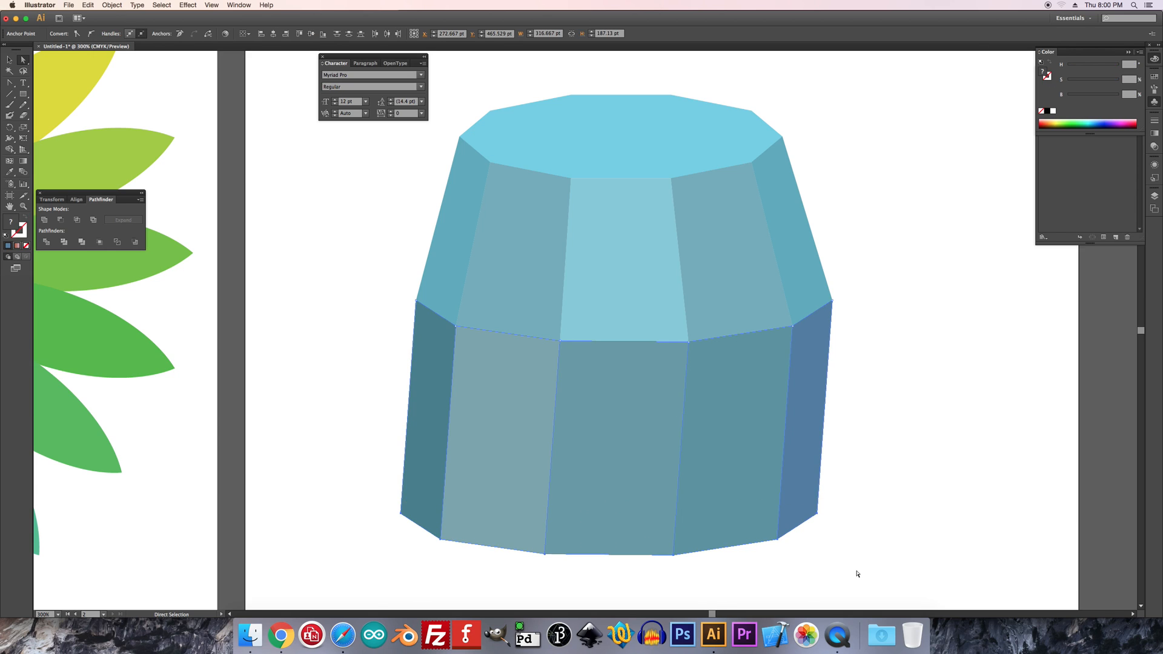
key(alt+super+j)
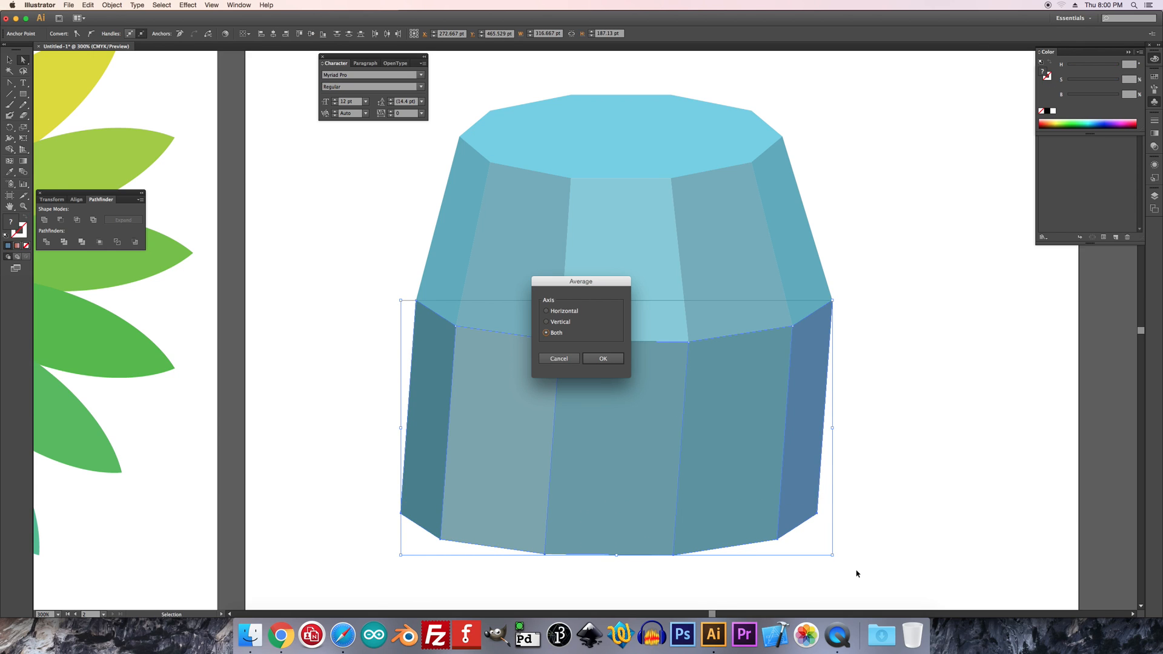
key(Return)
click(9, 60)
click(344, 220)
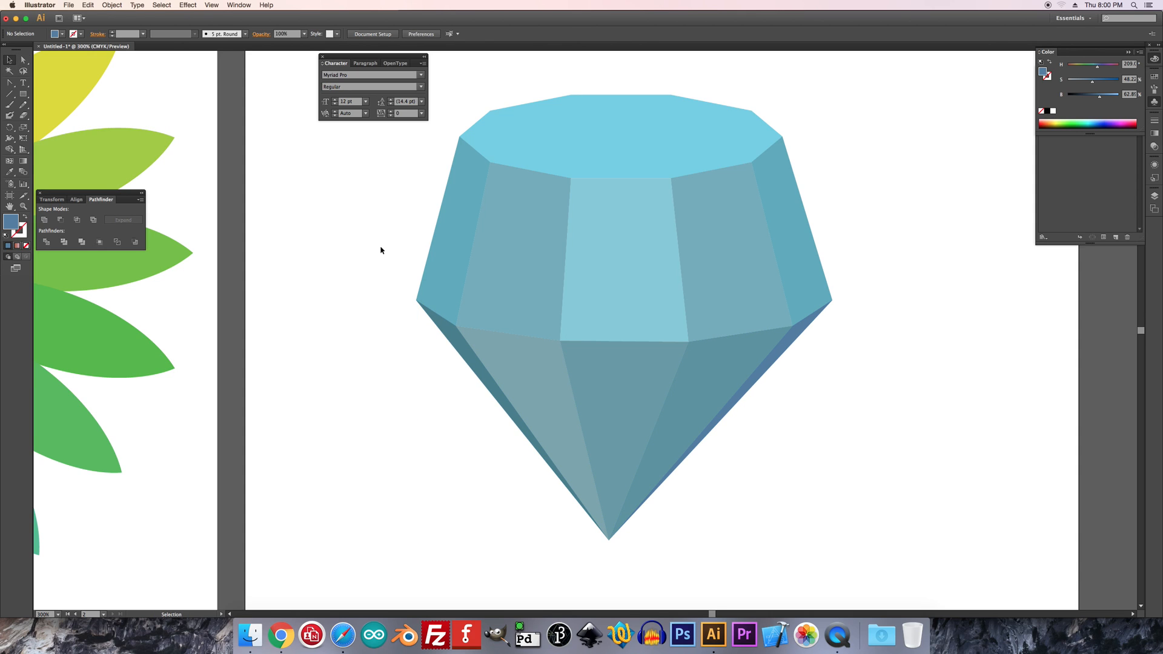
Try to raise the outer left and right corners where the upper and lower faces meet
click(23, 59)
drag(384, 286, 423, 328)
key(shift+Up)
key(shift+Up)
key(shift+Up)
key(shift+Down)
key(shift+Down)
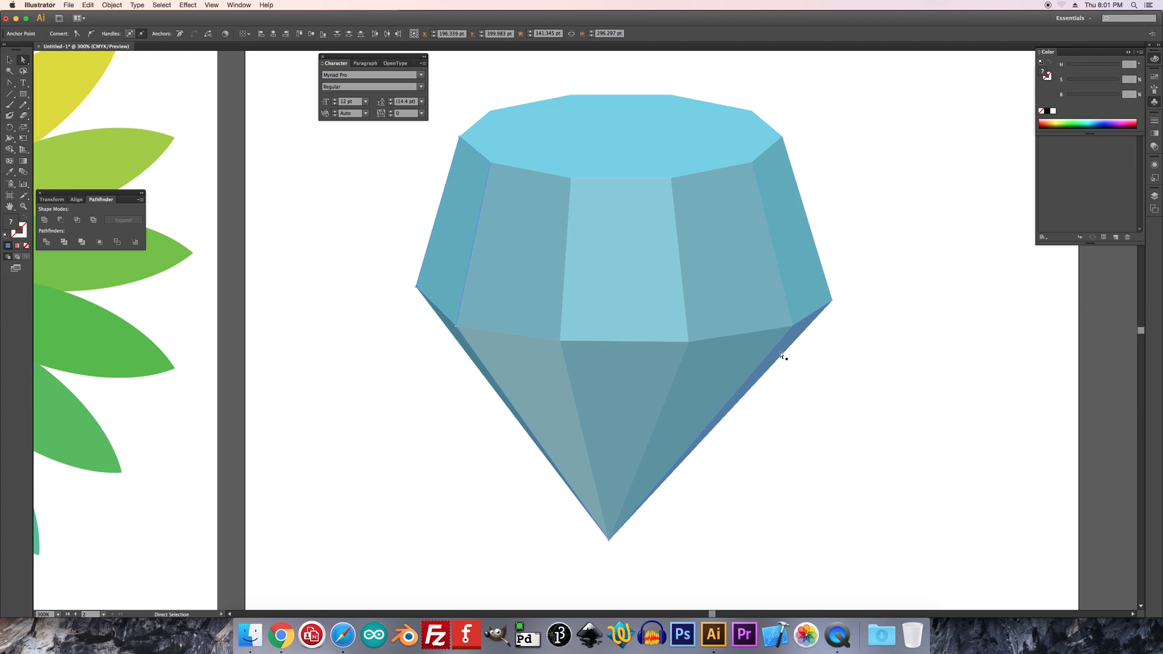
drag(861, 281, 827, 312)
key(shift+Up)
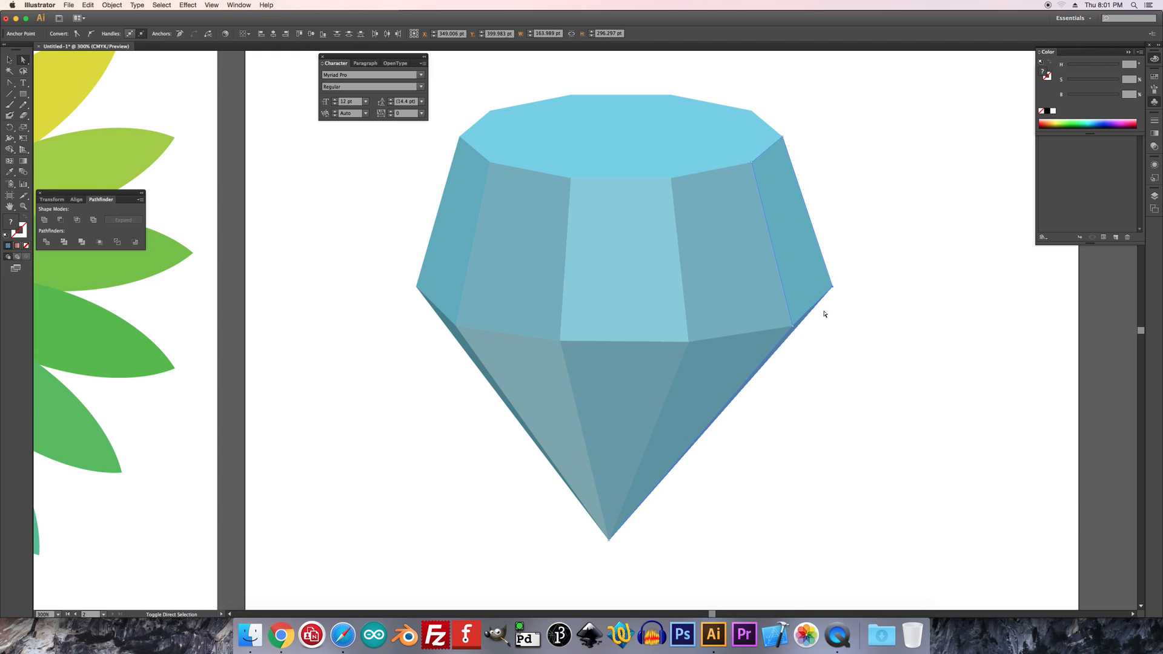
key(super+z)
Nudge the shared outer left corner between the upper and lower faces slightly up and inward
drag(390, 267, 425, 311)
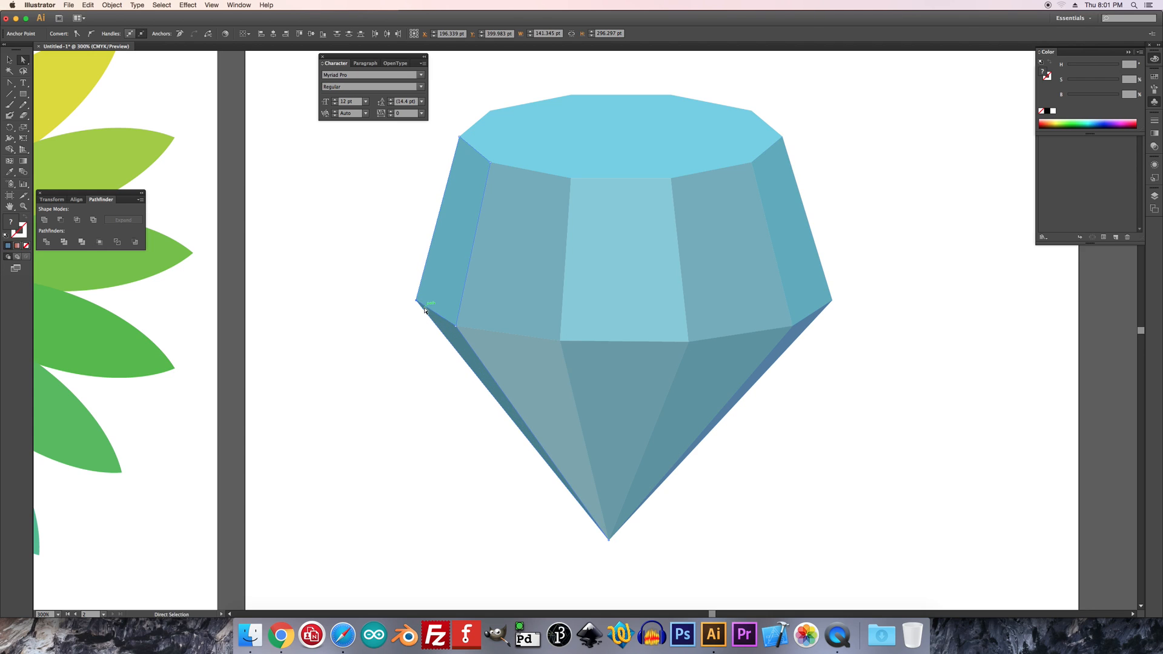
key(Up)
key(Left)
key(Left)
key(Up)
key(Right)
key(Right)
key(Right)
key(Right)
key(Right)
click(400, 371)
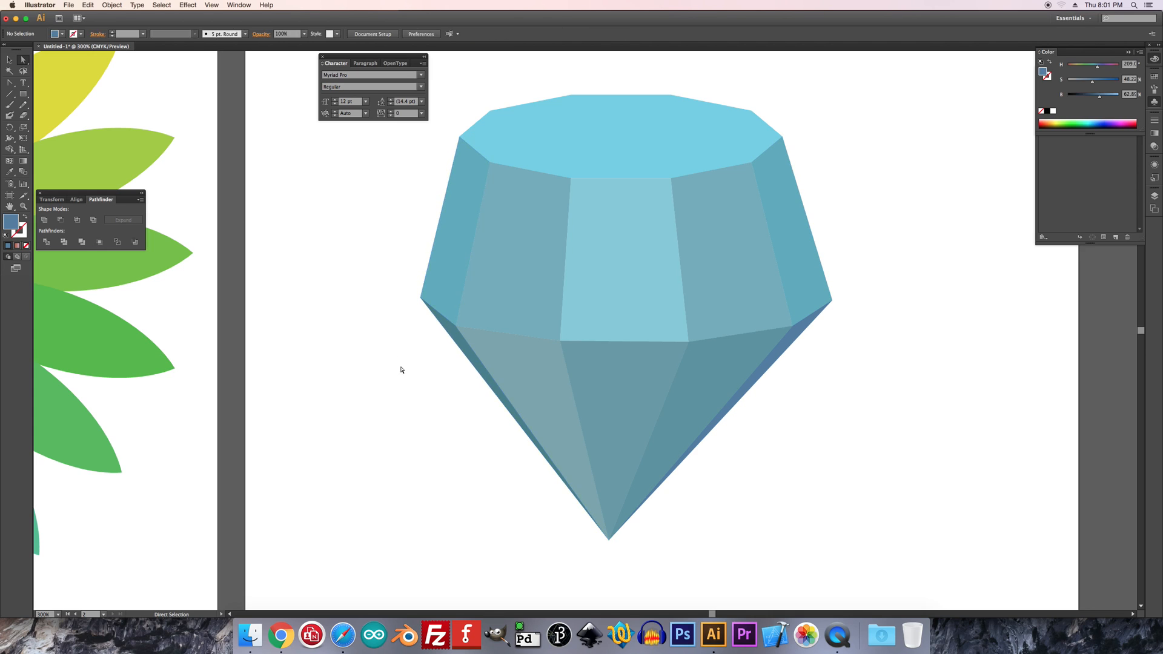
Lower the four rear anchors of the top polygon by 10 pt to flatten the top face
key(super+0)
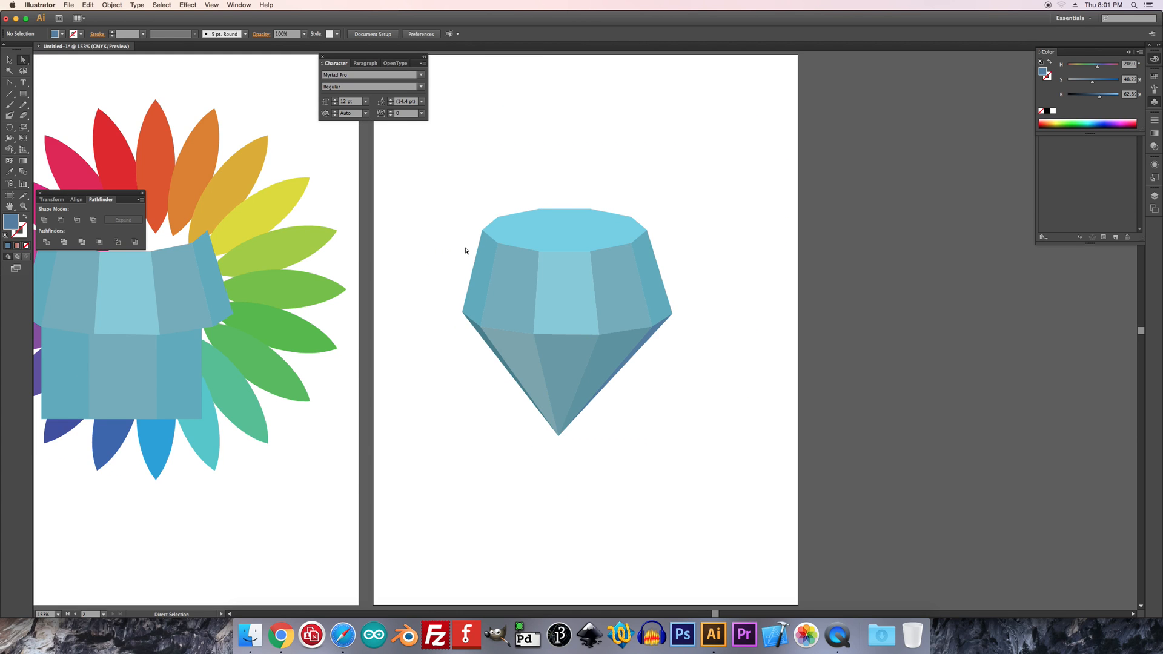
drag(495, 194, 638, 226)
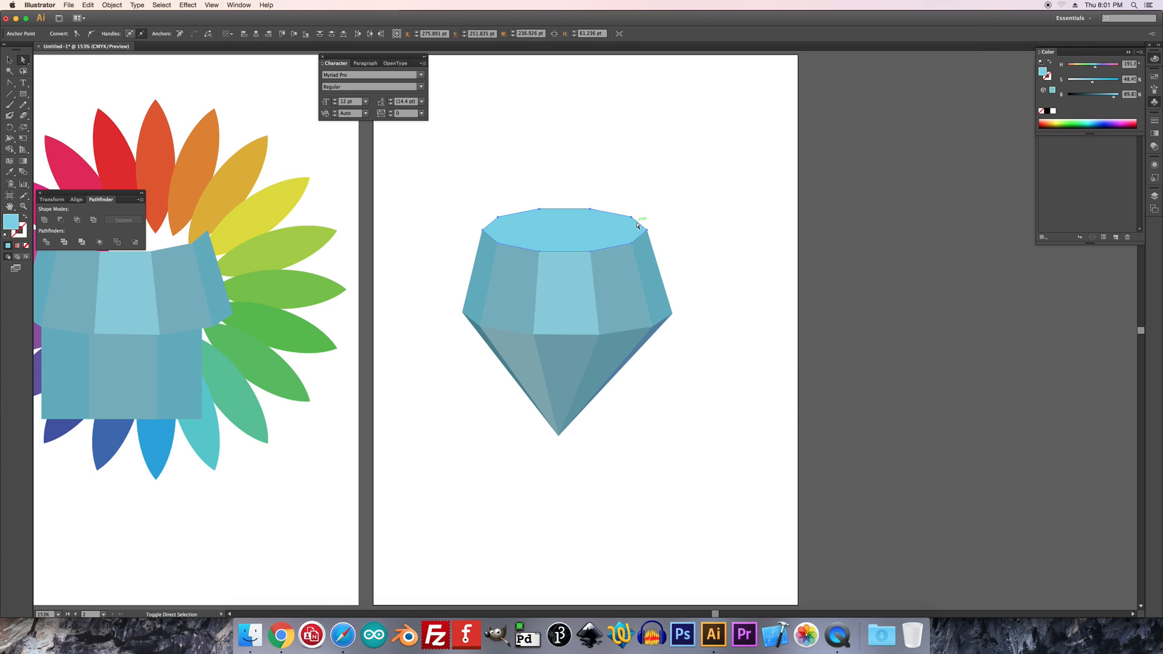
key(shift+Down)
drag(545, 213, 602, 225)
key(shift+Down)
key(shift+Up)
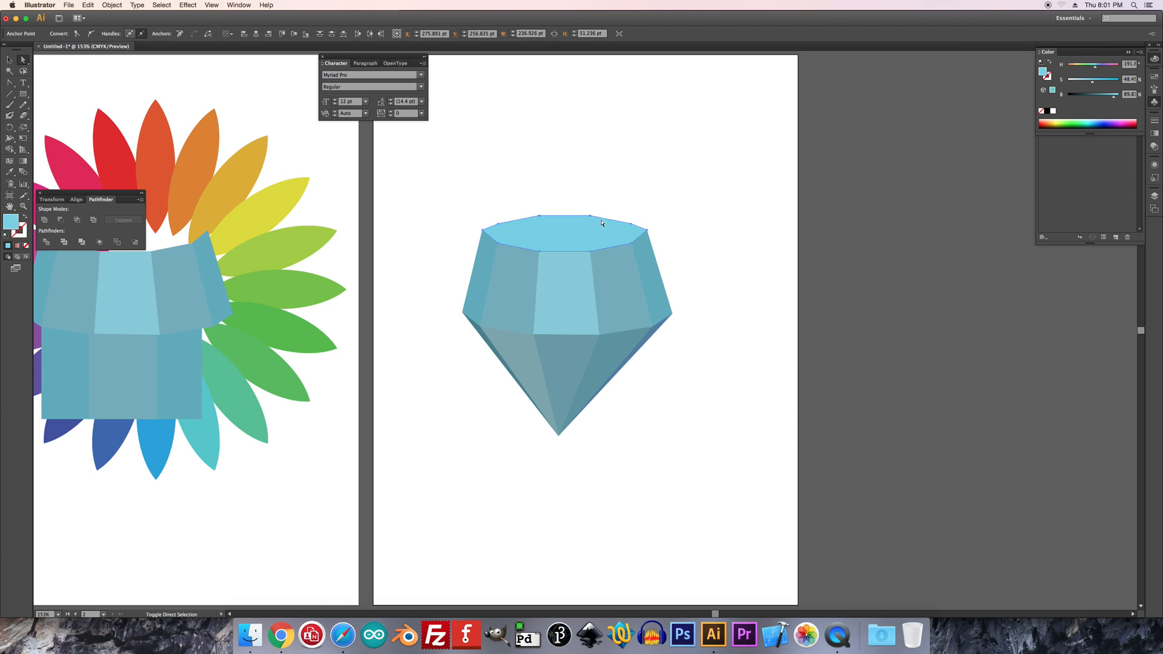
click(598, 167)
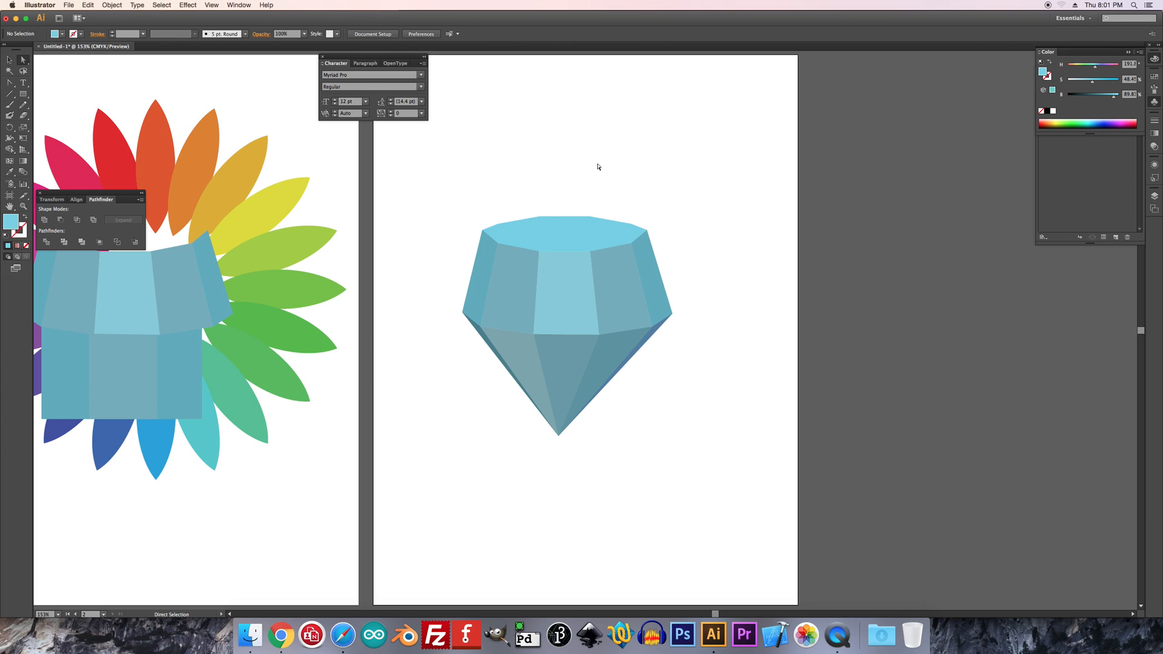
Nudge the outer left and right corners of the top polygon slightly inward together with the adjoining side-face anchors
click(485, 233)
key(Right)
key(Right)
key(Right)
key(Right)
key(Right)
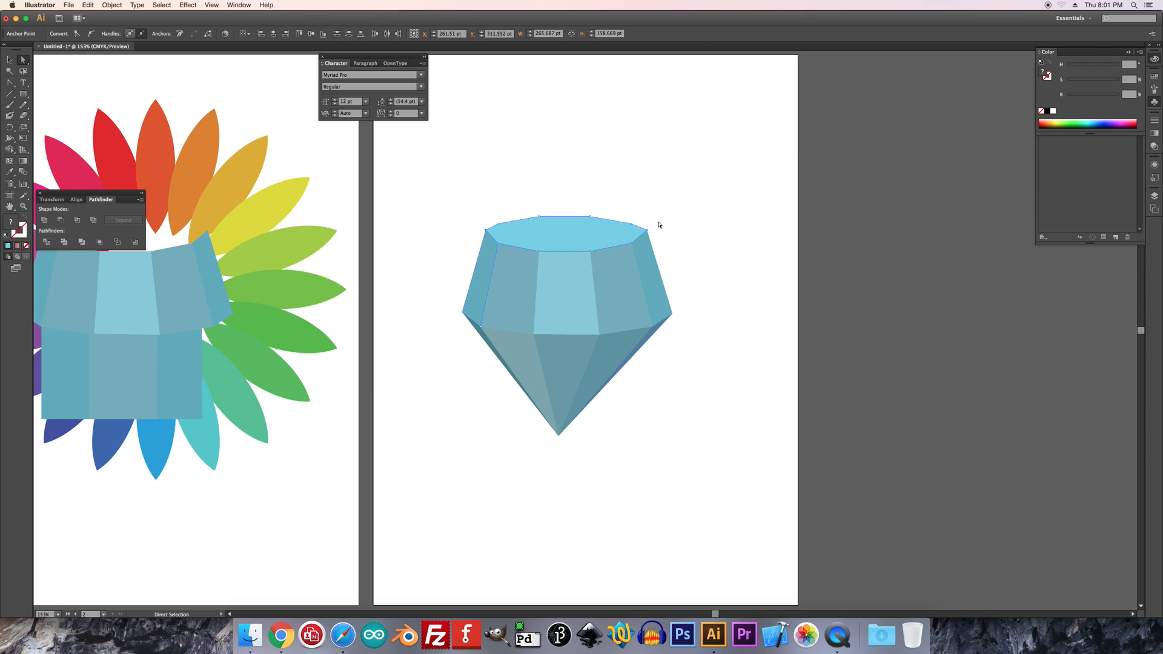
click(644, 237)
click(671, 197)
click(538, 247)
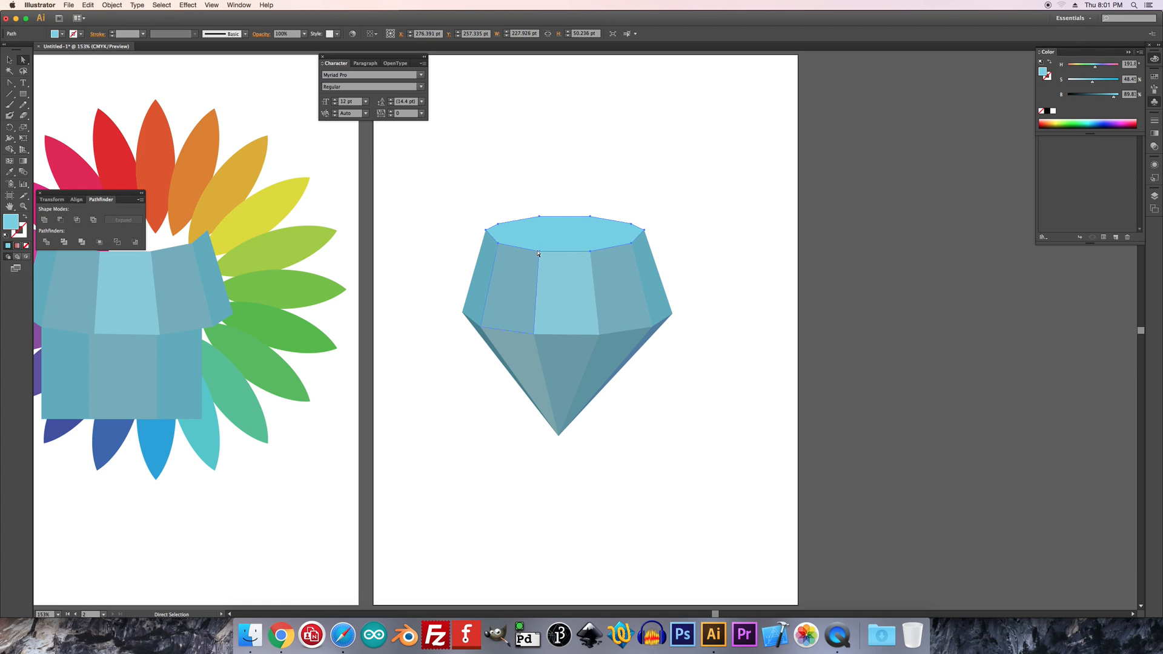
click(518, 213)
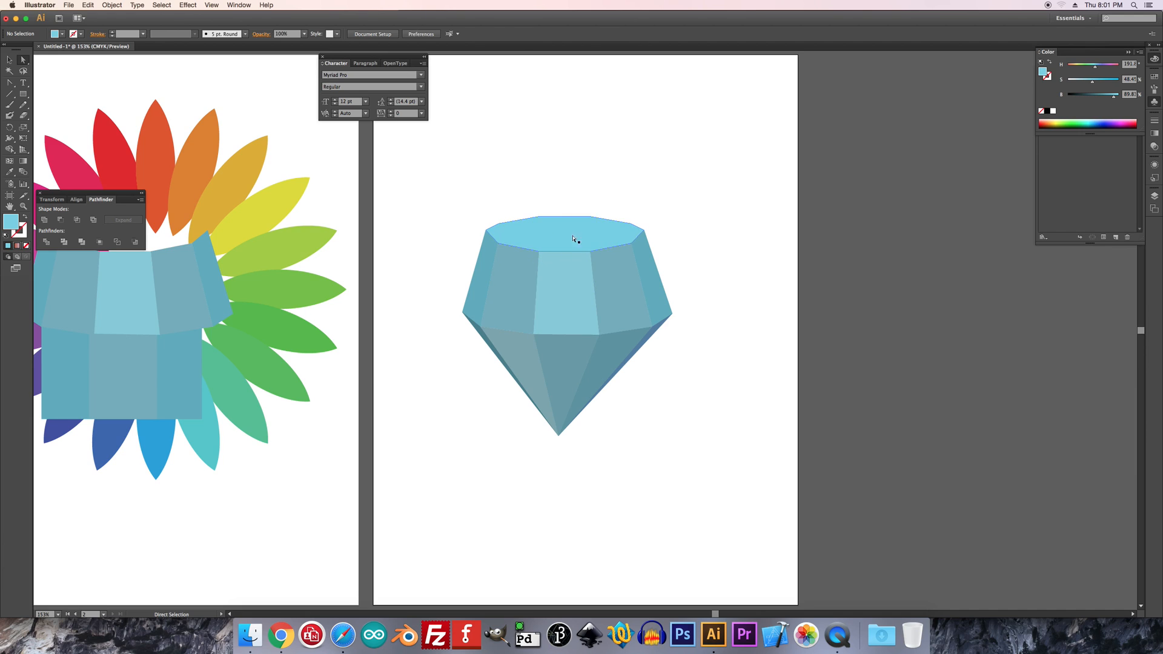
Lasso the shared anchors at the upper center face's top corners and bottom corners, nudging each pair slightly down
click(23, 71)
mouse_move(555, 238)
mouse_down()
mouse_move(526, 240)
mouse_move(533, 257)
mouse_move(578, 265)
mouse_move(598, 250)
mouse_move(566, 239)
mouse_up()
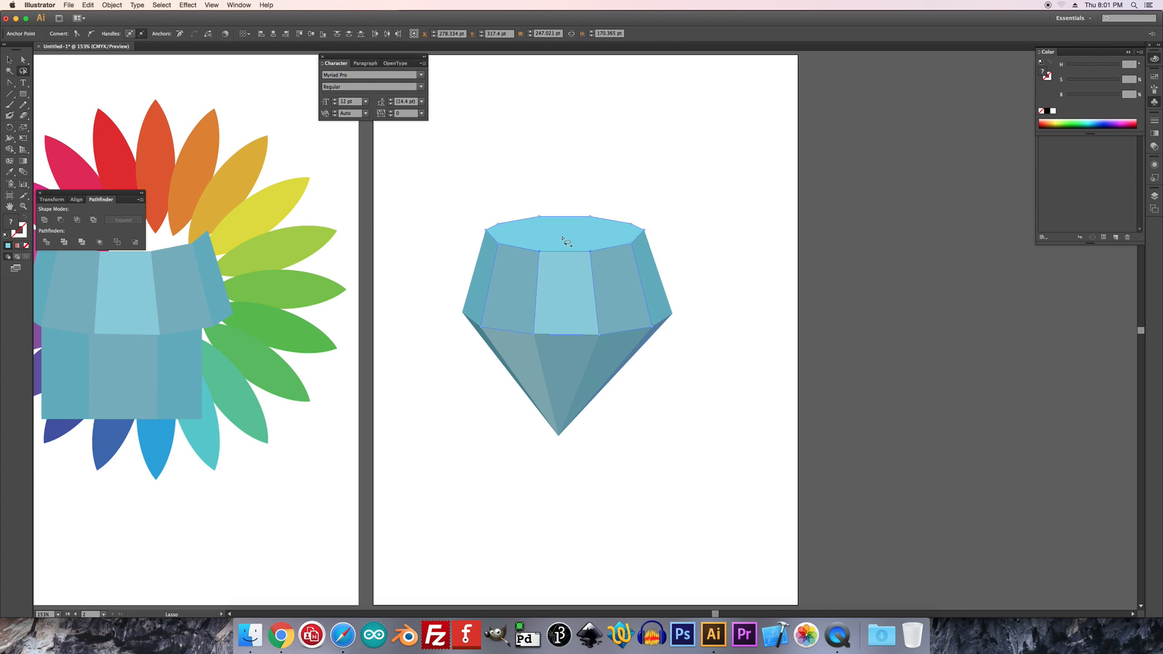
key(Down)
key(Down)
mouse_move(543, 322)
mouse_down()
mouse_move(559, 355)
mouse_move(605, 329)
mouse_up()
key(Down)
key(Down)
click(702, 306)
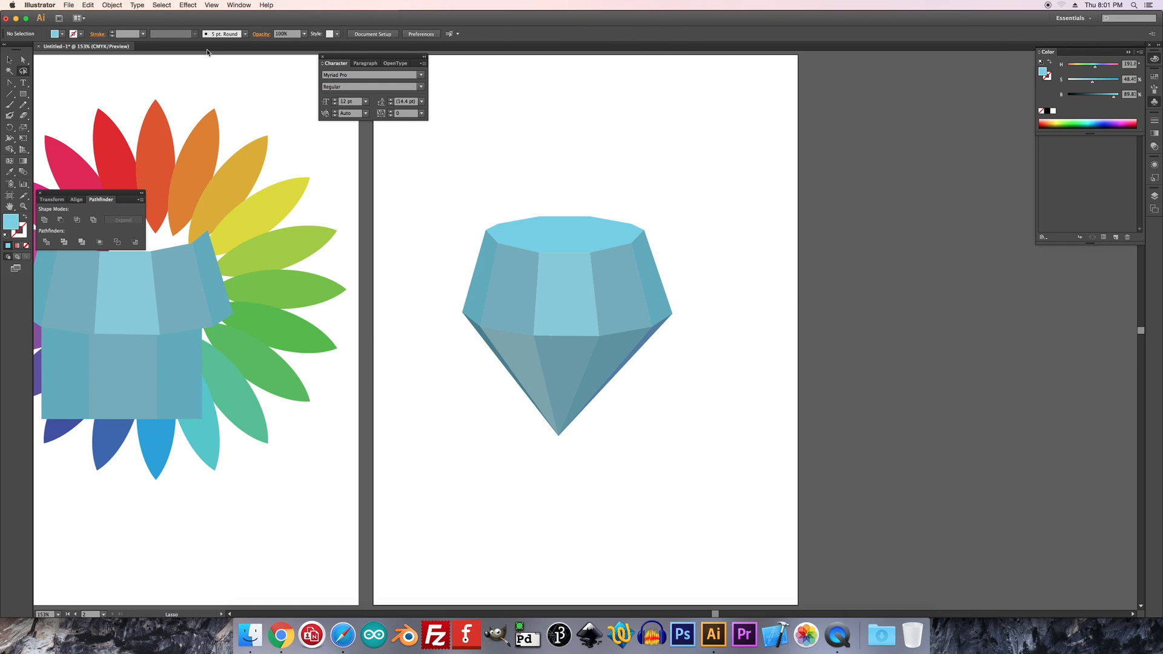
Save the whole diamond as a new symbol with the default options and place an instance overlapping the original's lower right
click(10, 60)
drag(439, 190, 693, 507)
click(1153, 104)
drag(558, 311, 1098, 144)
key(Return)
drag(688, 144, 663, 394)
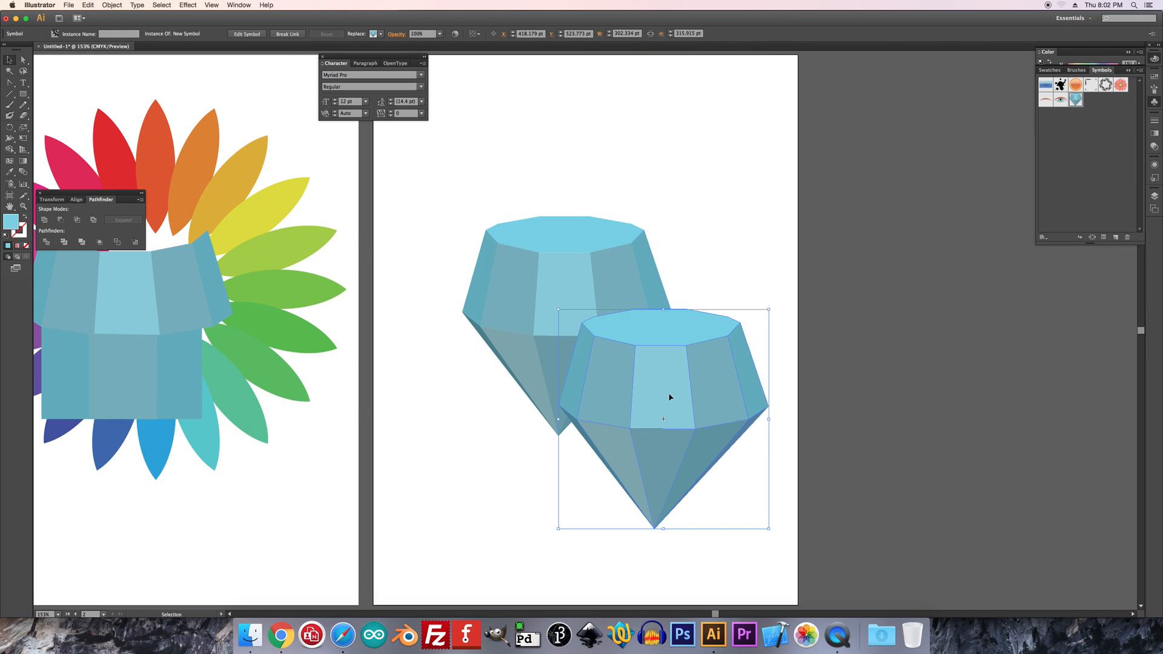
click(713, 178)
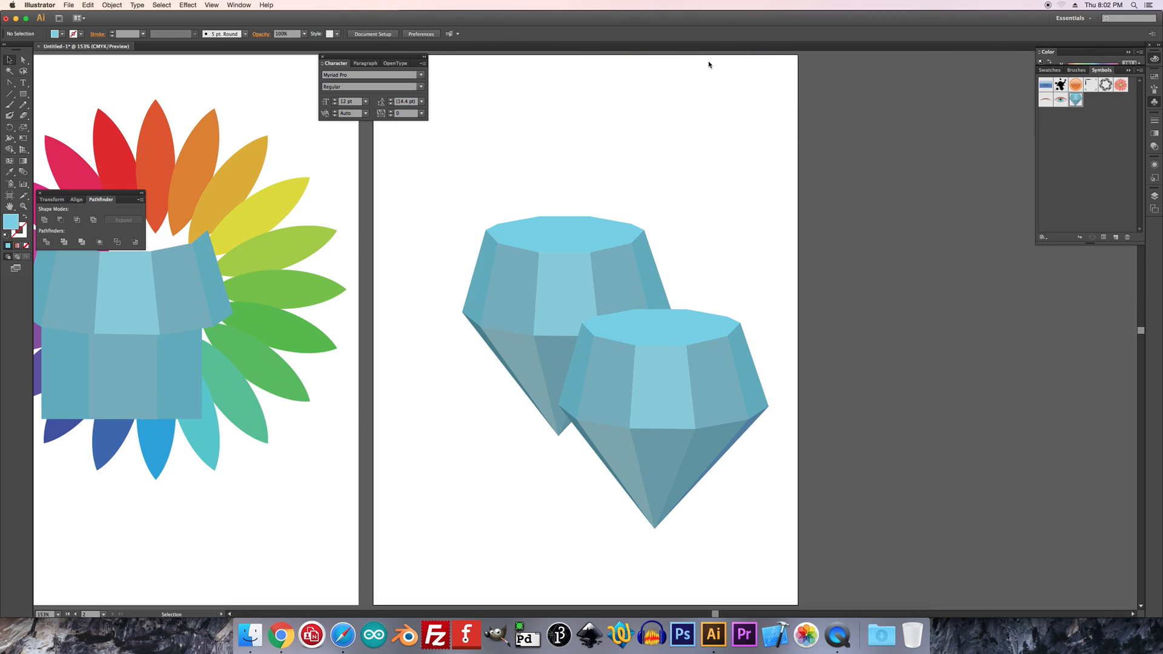